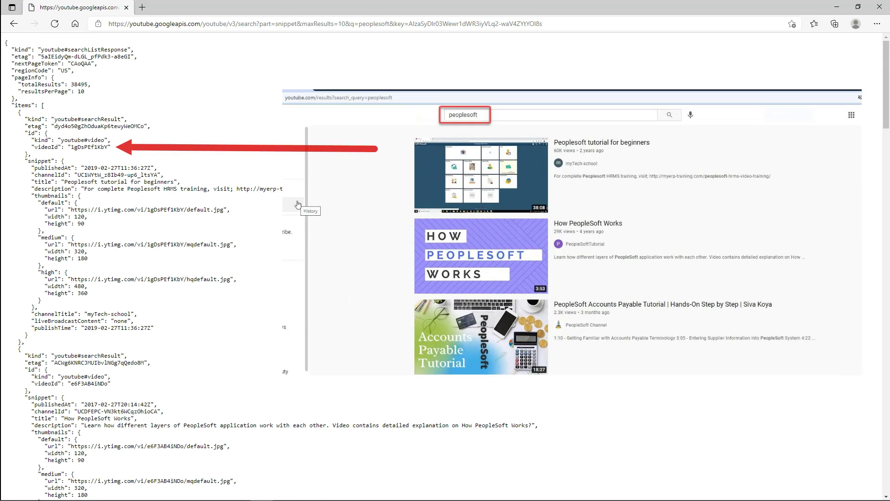
Select the first result's videoId 1gDsPEf1KbY in the peoplesoft search response.
{"action": "double_click", "coordinate": [89, 147]}
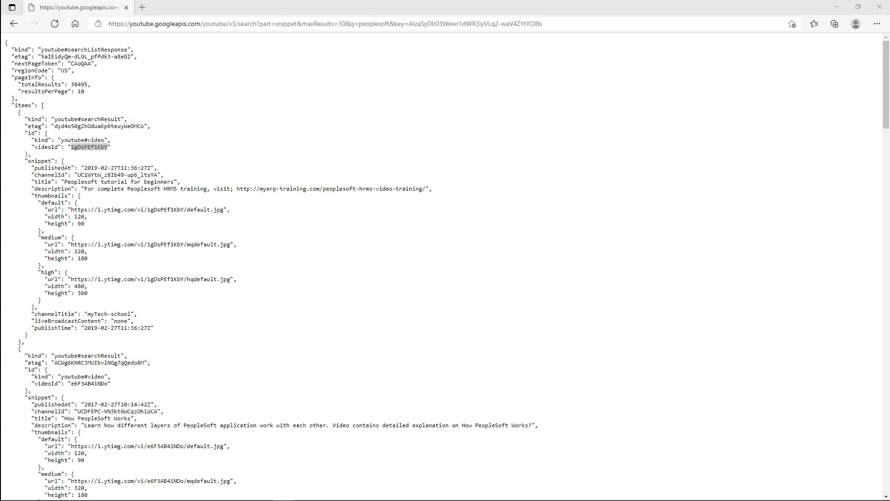
Navigate NavBar > Navigator > PeopleTools > Integration Broker > Configuration > Gateways.
{"action": "left_click", "coordinate": [324, 24]}
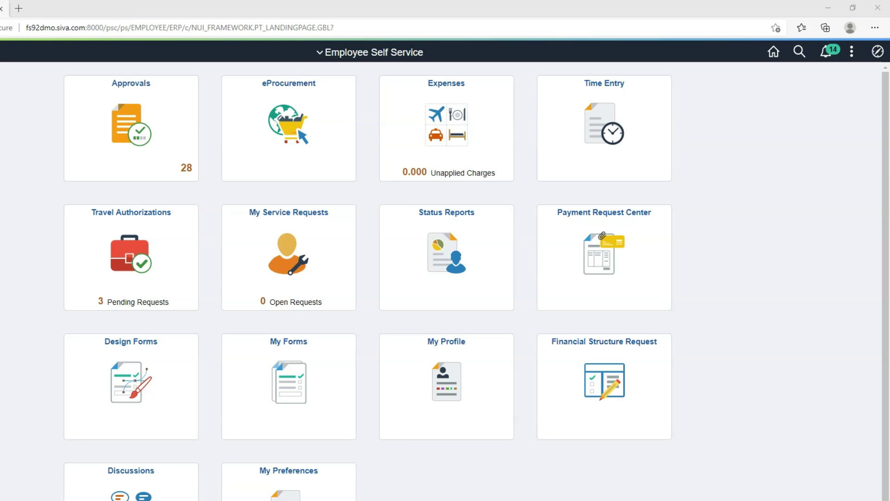
{"action": "left_click", "coordinate": [878, 51]}
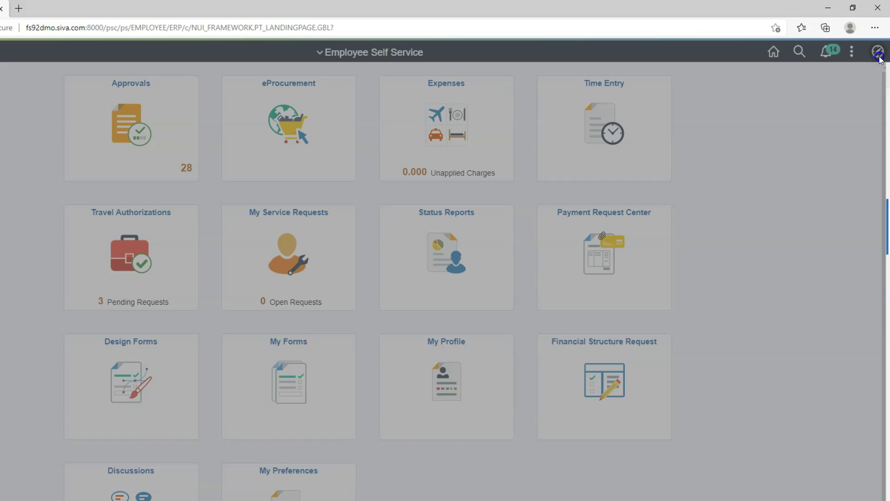
{"action": "left_click", "coordinate": [779, 334]}
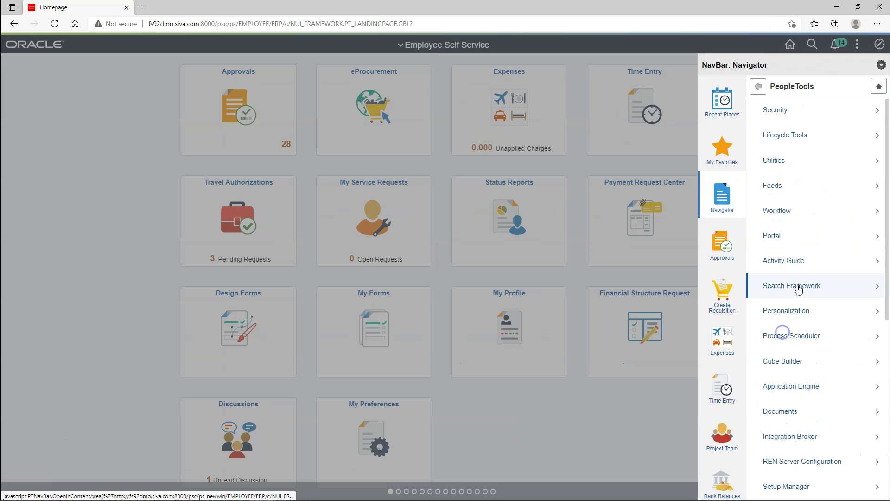
{"action": "left_click", "coordinate": [802, 436]}
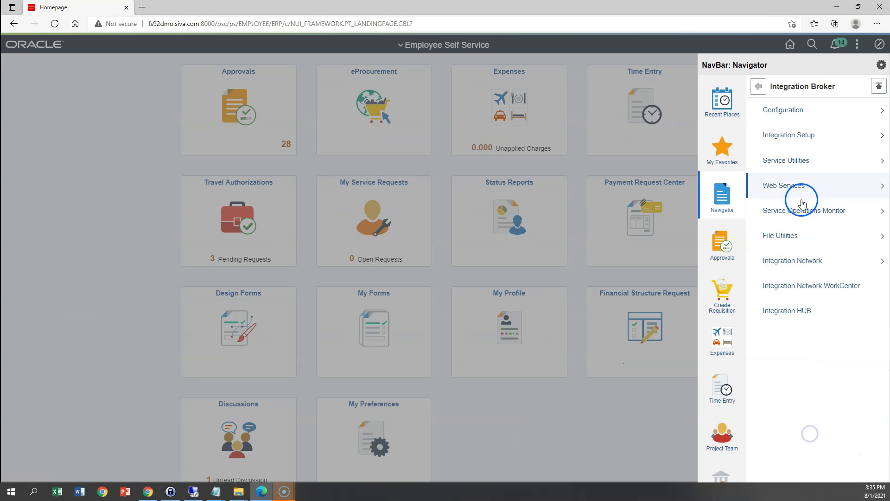
{"action": "left_click", "coordinate": [792, 102]}
{"action": "left_click", "coordinate": [788, 111]}
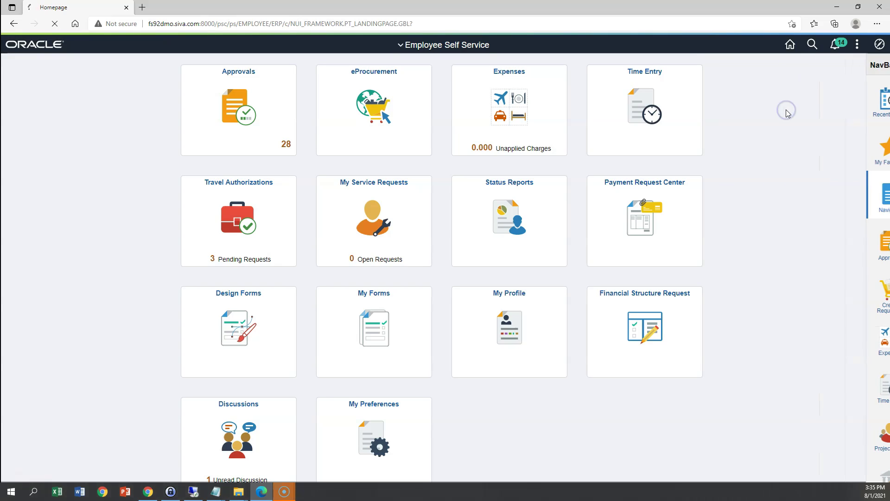
Find the LOCAL gateway, sign in to its setup properties as administrator, and open Advanced Properties.
{"action": "left_click", "coordinate": [18, 202]}
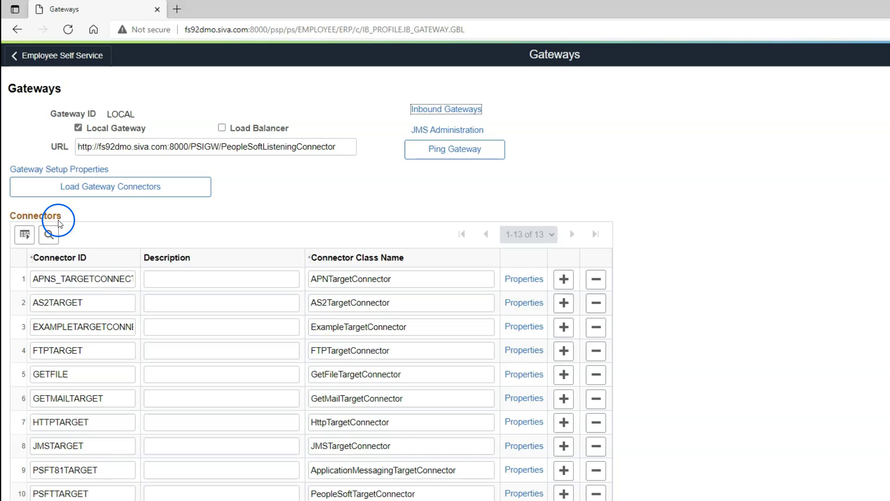
{"action": "left_click", "coordinate": [64, 170]}
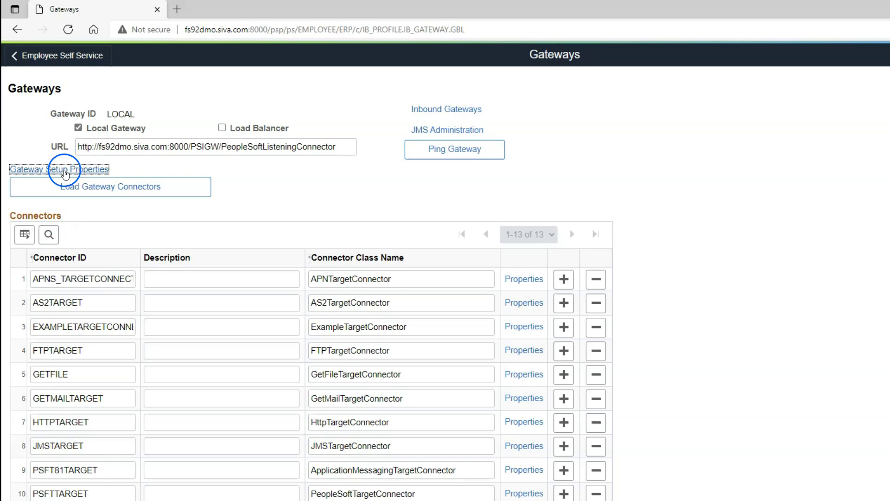
{"action": "left_click", "coordinate": [569, 351]}
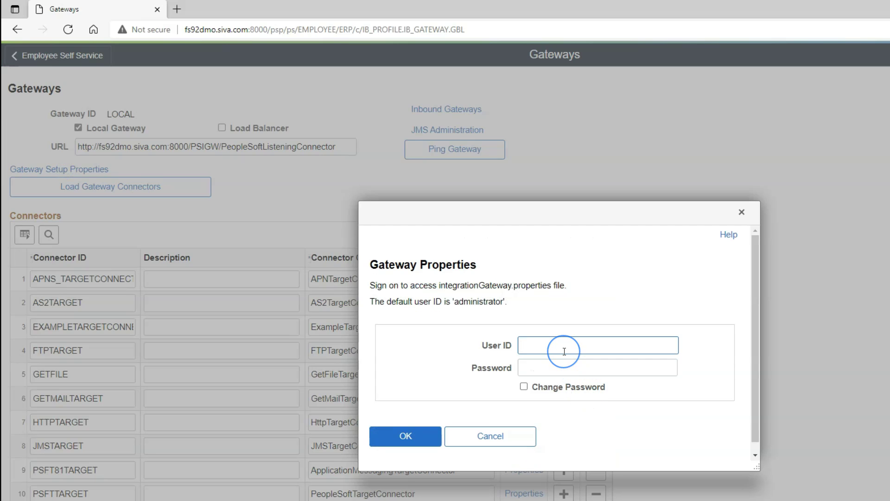
{"action": "type", "text": "administrator"}
{"action": "key", "text": "Tab"}
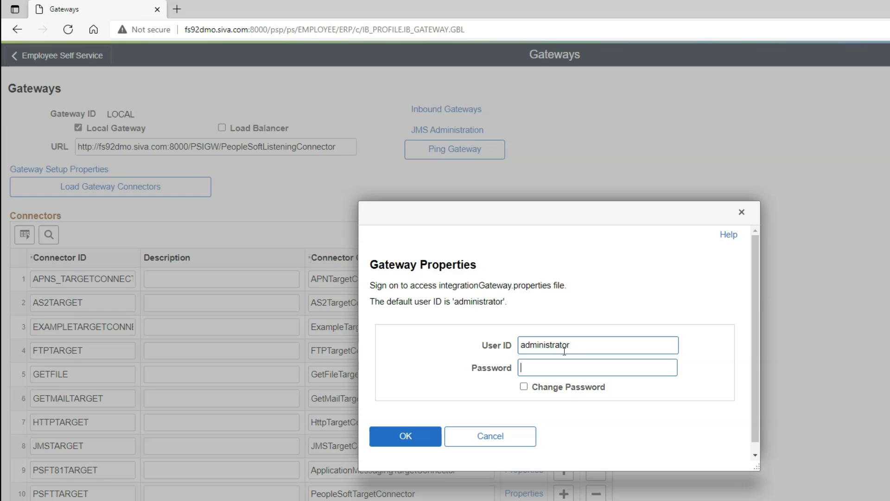
{"action": "type", "text": "passwo"}
{"action": "key", "text": "Return"}
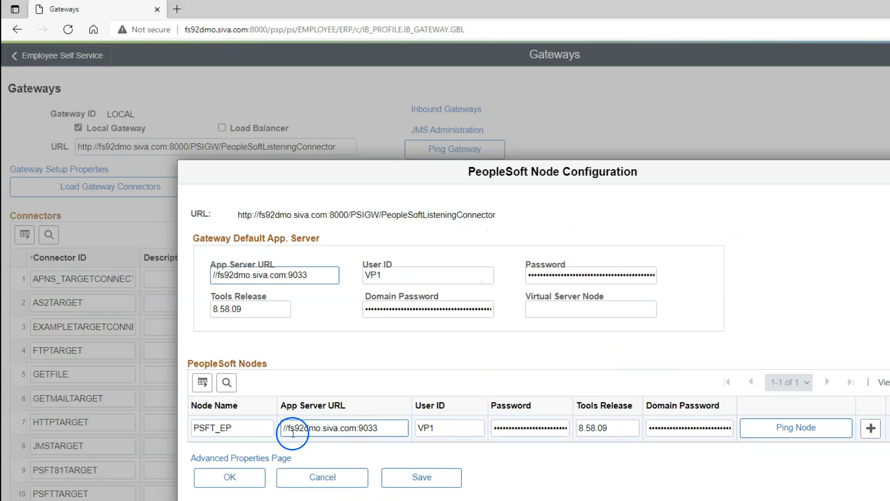
{"action": "left_click", "coordinate": [258, 461]}
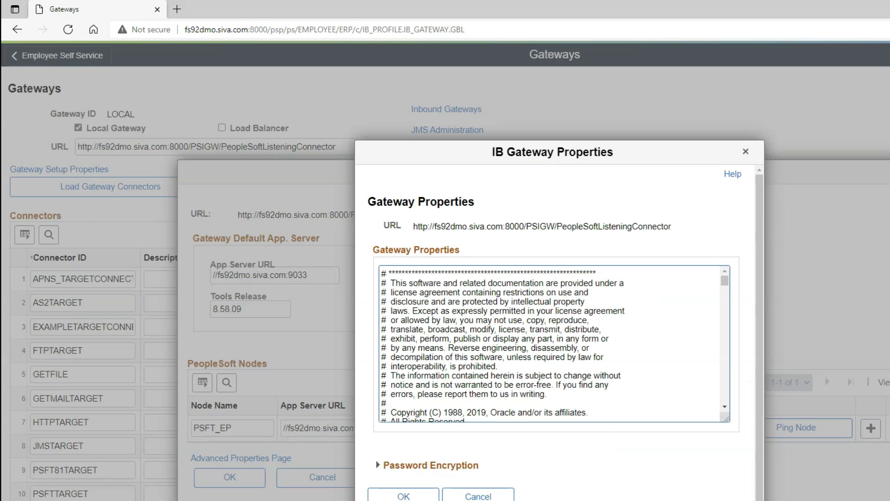
Search the properties file for ig.log and highlight the ig.log.level=2 line.
{"action": "key", "text": "ctrl+f"}
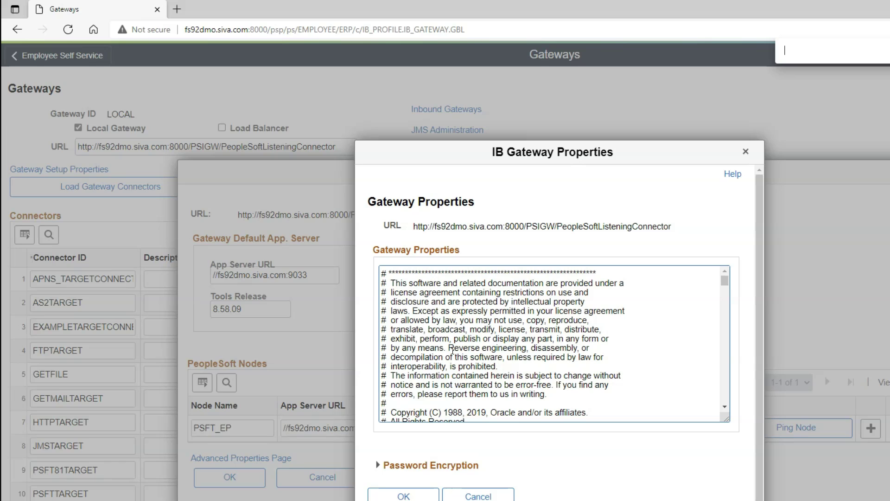
{"action": "type", "text": "ig"}
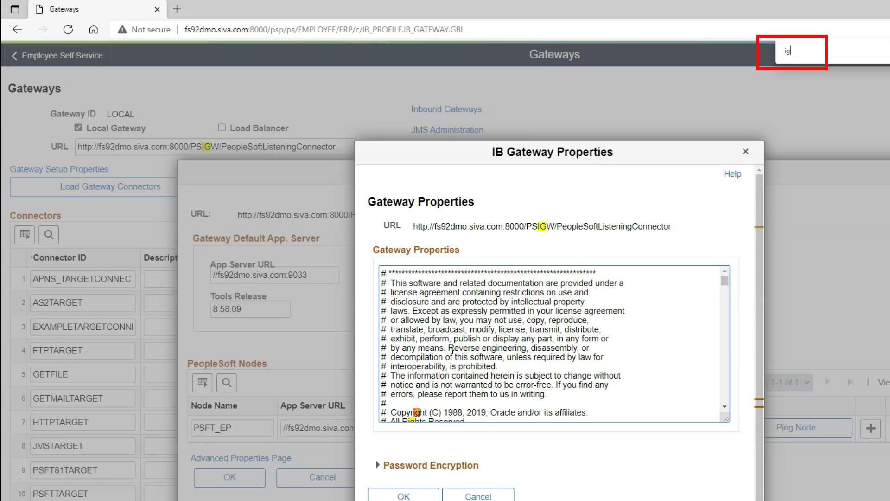
{"action": "type", "text": ".log"}
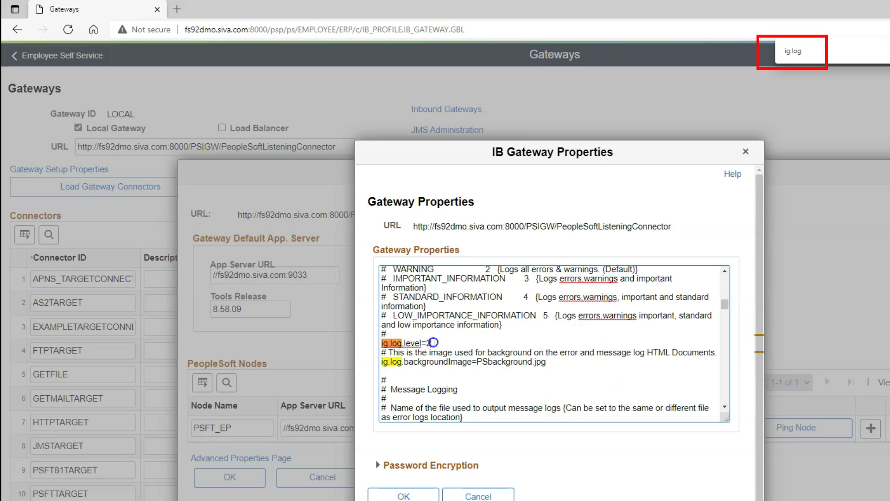
{"action": "left_click_drag", "start_coordinate": [432, 344], "coordinate": [382, 342]}
{"action": "left_click", "coordinate": [431, 344]}
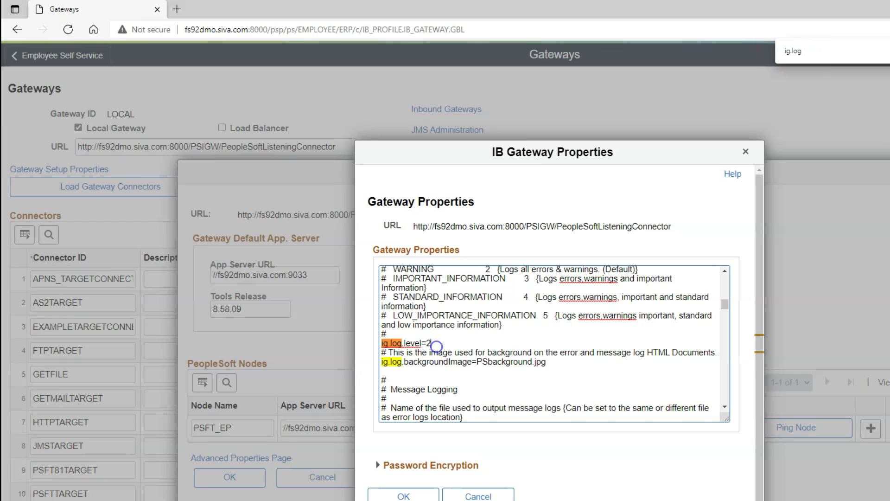
Scroll up to the log-level legend, noting WARNING and STANDARD_GATEWAY_EXCEPTION (value 1).
{"action": "scroll", "coordinate": [459, 346], "scroll_direction": "up", "scroll_amount": 2}
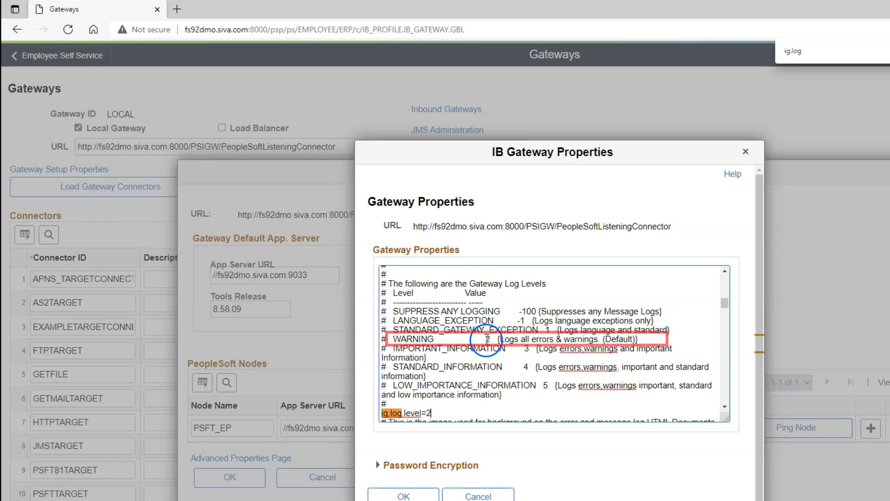
{"action": "left_click_drag", "start_coordinate": [504, 339], "coordinate": [560, 339]}
{"action": "left_click", "coordinate": [575, 339]}
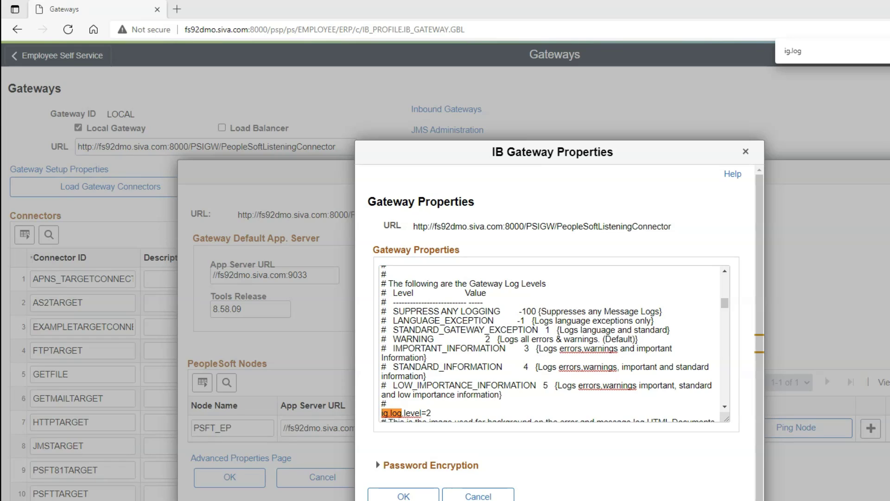
{"action": "left_click_drag", "start_coordinate": [540, 331], "coordinate": [406, 332]}
{"action": "double_click", "coordinate": [547, 330]}
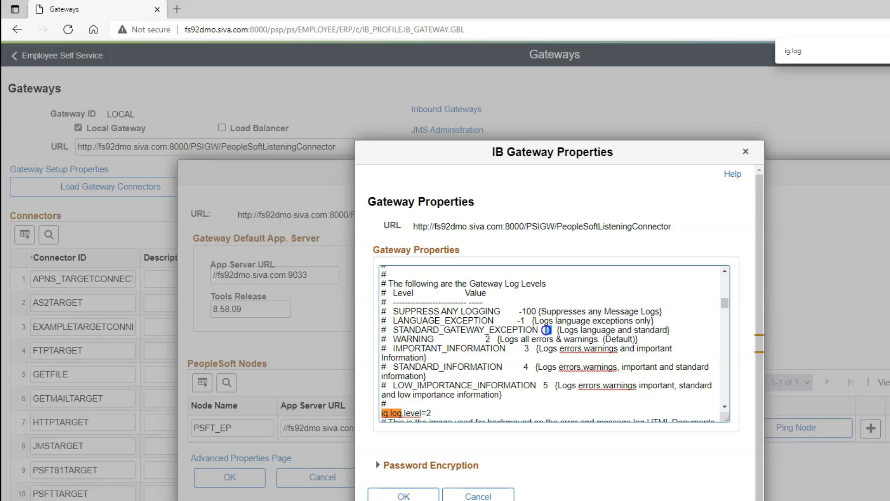
Note IMPORTANT_INFORMATION (3) and LOW_IMPORTANCE_INFORMATION (5) with their descriptions.
{"action": "left_click_drag", "start_coordinate": [510, 349], "coordinate": [388, 348]}
{"action": "double_click", "coordinate": [525, 349]}
{"action": "left_click_drag", "start_coordinate": [589, 349], "coordinate": [618, 351]}
{"action": "left_click", "coordinate": [638, 348]}
{"action": "double_click", "coordinate": [545, 386]}
{"action": "double_click", "coordinate": [566, 386]}
{"action": "left_click", "coordinate": [602, 385]}
{"action": "left_click", "coordinate": [596, 404]}
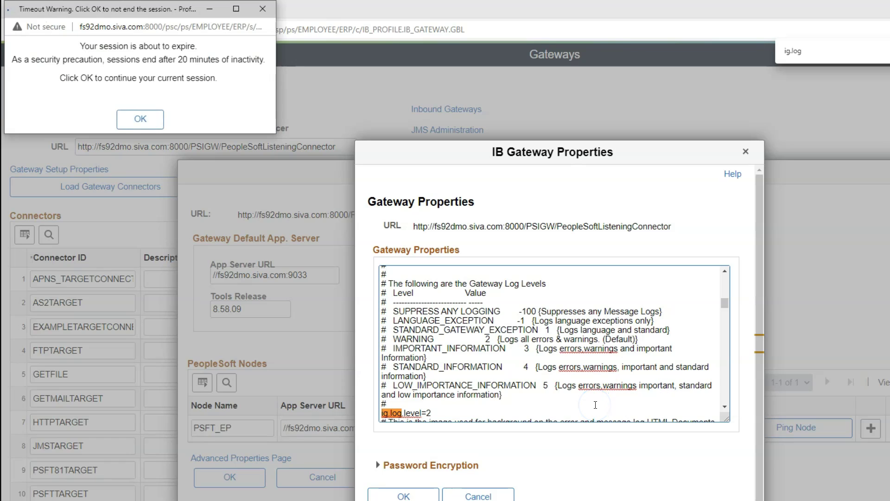
{"action": "left_click", "coordinate": [596, 404]}
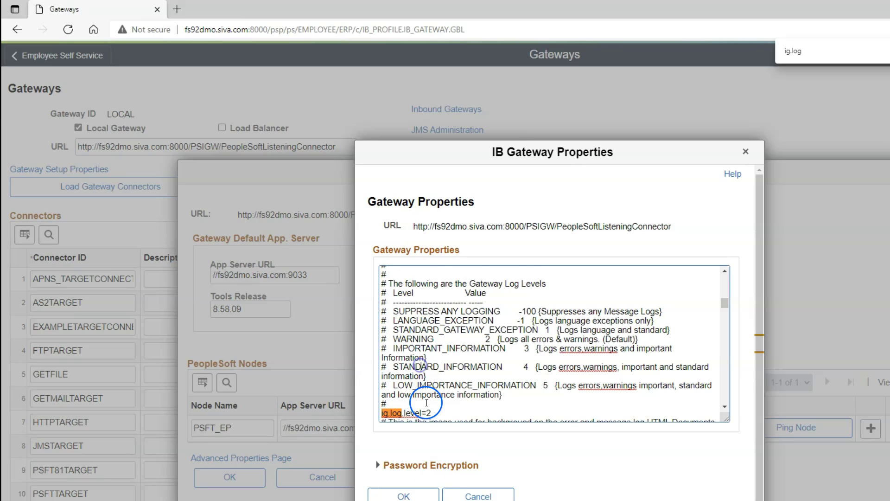
{"action": "scroll", "coordinate": [427, 403], "scroll_direction": "down", "scroll_amount": 1}
{"action": "scroll", "coordinate": [427, 403], "scroll_direction": "down", "scroll_amount": 6}
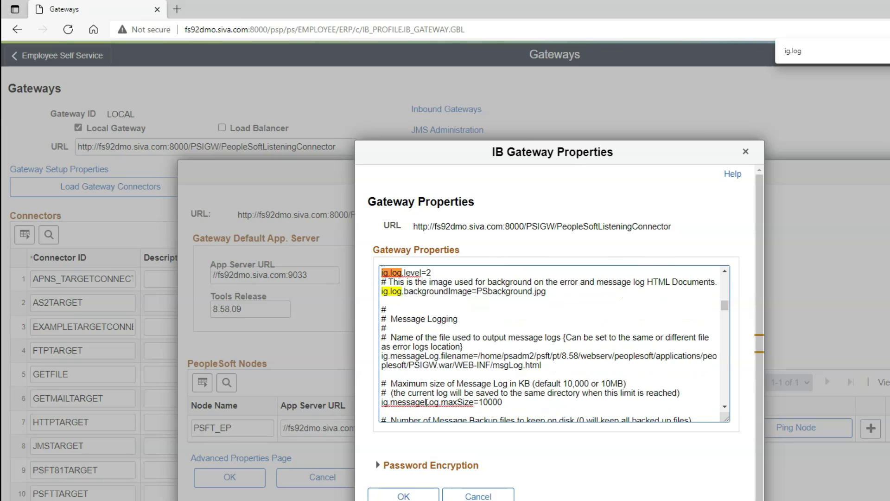
{"action": "scroll", "coordinate": [429, 399], "scroll_direction": "down", "scroll_amount": 6}
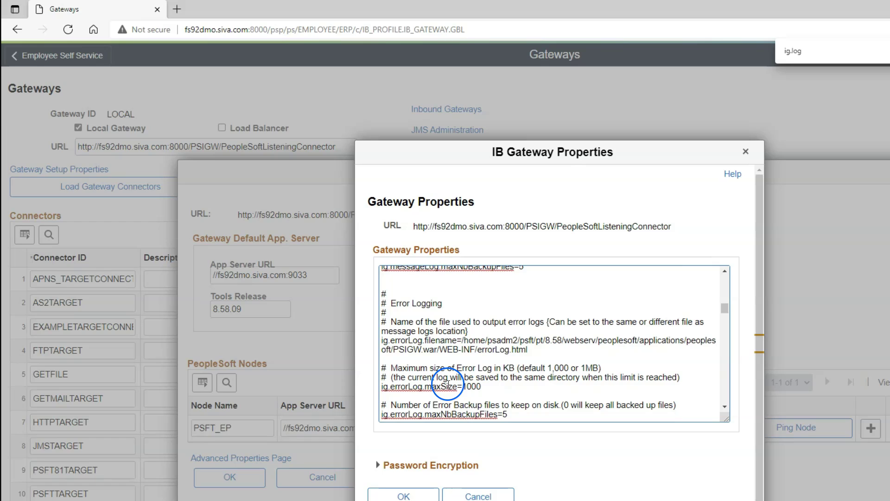
{"action": "mouse_move", "coordinate": [463, 340]}
{"action": "left_mouse_down"}
{"action": "mouse_move", "coordinate": [528, 348]}
{"action": "mouse_move", "coordinate": [475, 343]}
{"action": "left_mouse_up"}
{"action": "left_click", "coordinate": [529, 348]}
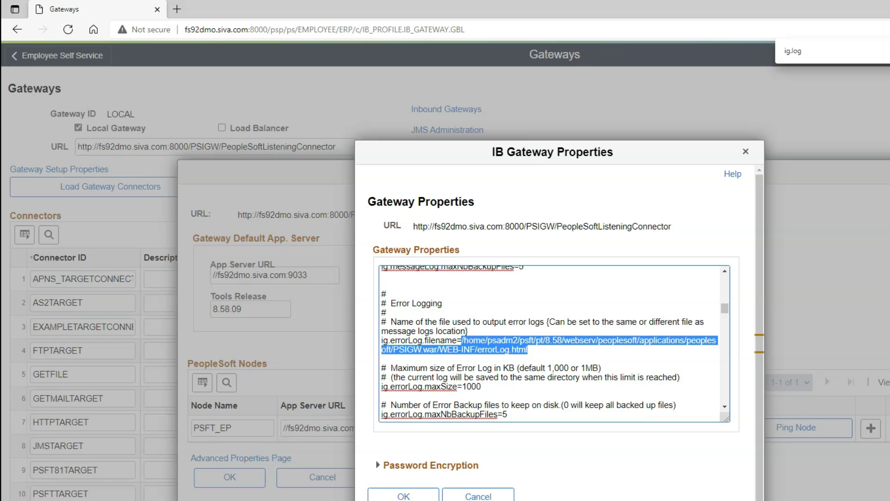
{"action": "left_click", "coordinate": [529, 348]}
{"action": "left_click_drag", "start_coordinate": [529, 349], "coordinate": [465, 340]}
{"action": "scroll", "coordinate": [479, 348], "scroll_direction": "up", "scroll_amount": 2}
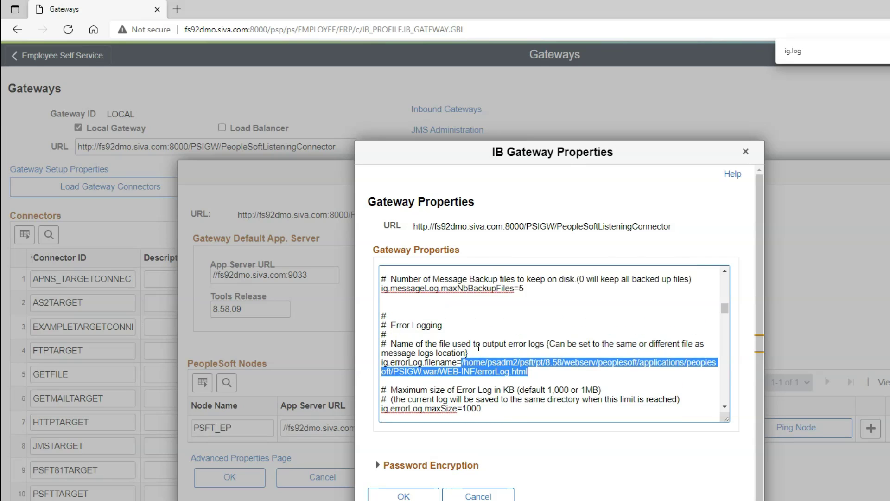
{"action": "scroll", "coordinate": [478, 347], "scroll_direction": "up", "scroll_amount": 1}
{"action": "left_click", "coordinate": [502, 320]}
{"action": "left_click", "coordinate": [543, 319]}
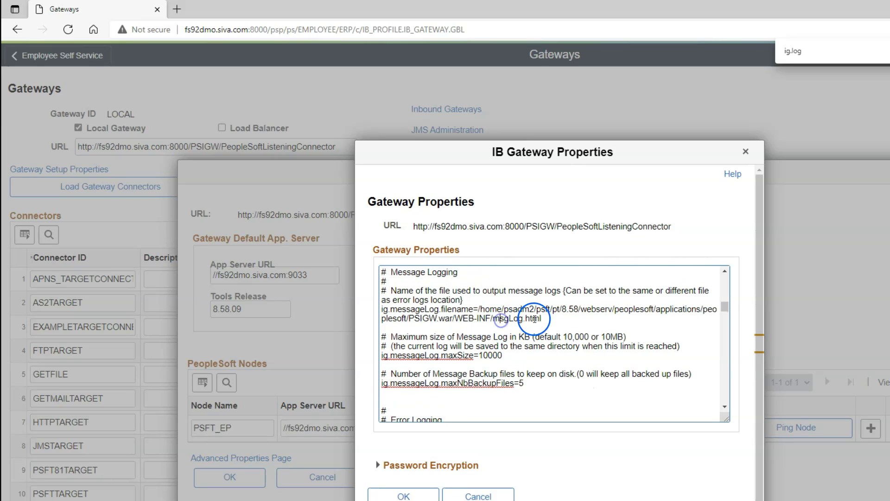
{"action": "mouse_move", "coordinate": [544, 319]}
{"action": "left_mouse_down"}
{"action": "mouse_move", "coordinate": [489, 319]}
{"action": "mouse_move", "coordinate": [482, 308]}
{"action": "mouse_move", "coordinate": [551, 319]}
{"action": "mouse_move", "coordinate": [543, 319]}
{"action": "left_mouse_up"}
{"action": "left_click", "coordinate": [478, 307]}
{"action": "left_click", "coordinate": [526, 318]}
{"action": "left_click_drag", "start_coordinate": [545, 320], "coordinate": [479, 309]}
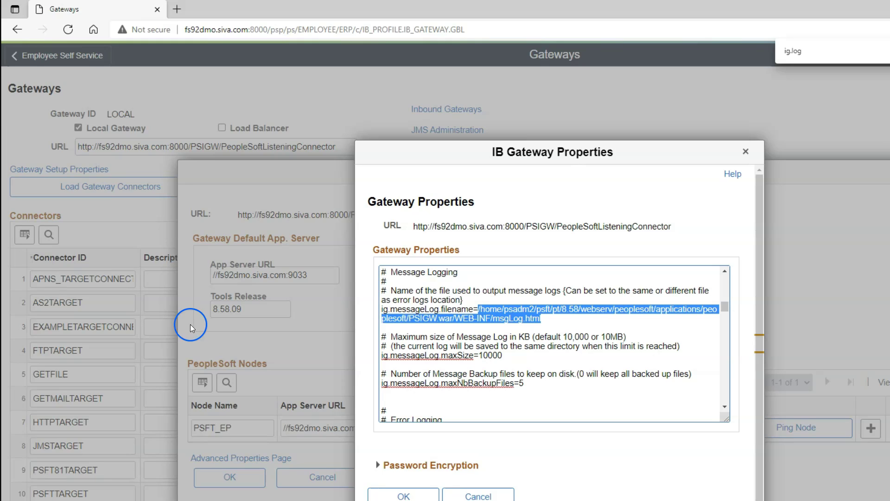
{"action": "key", "text": "alt+Tab"}
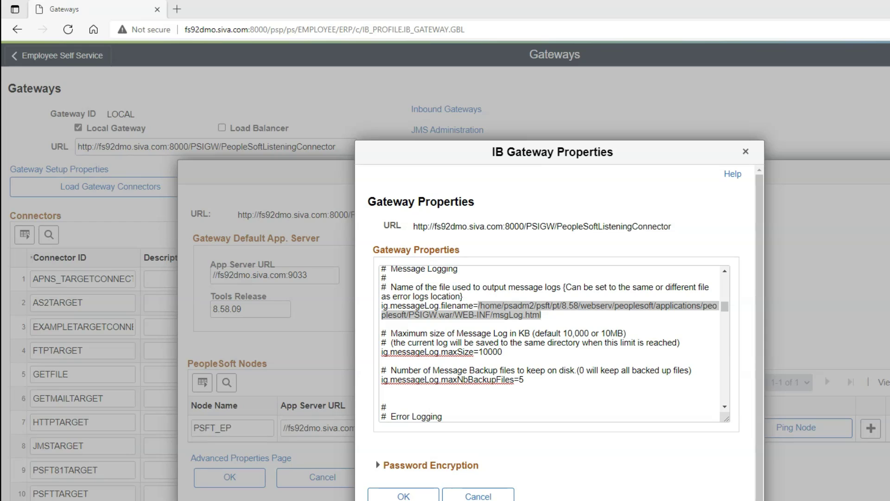
{"action": "scroll", "coordinate": [461, 325], "scroll_direction": "up", "scroll_amount": 2}
{"action": "left_click_drag", "start_coordinate": [445, 317], "coordinate": [384, 316]}
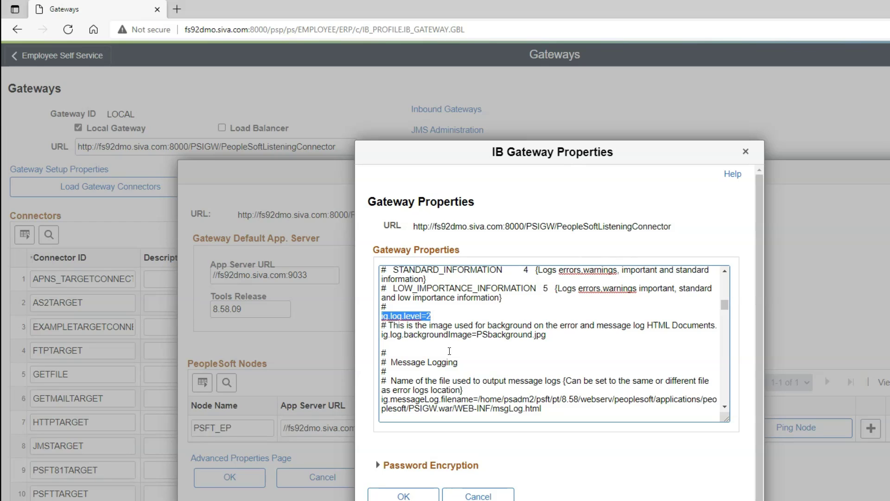
Confirm and close the IB Gateway Properties and PeopleSoft Node Configuration windows.
{"action": "left_click", "coordinate": [449, 351]}
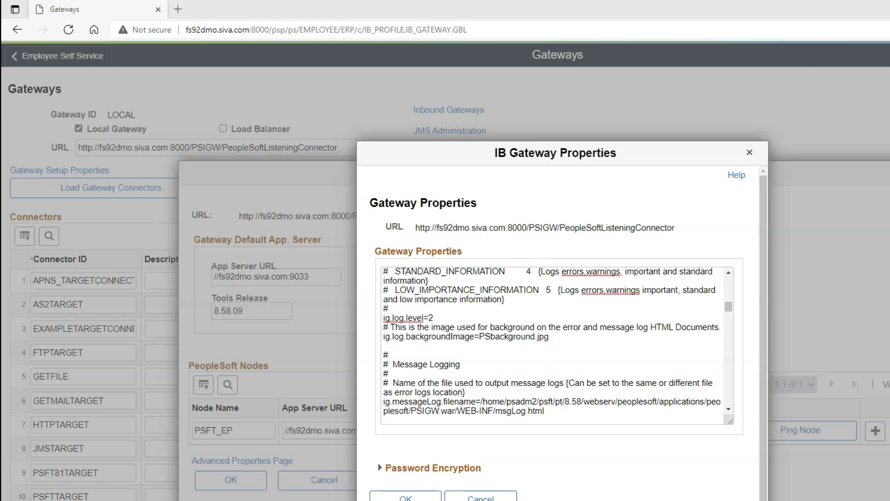
{"action": "left_click", "coordinate": [393, 495]}
{"action": "left_click", "coordinate": [400, 496]}
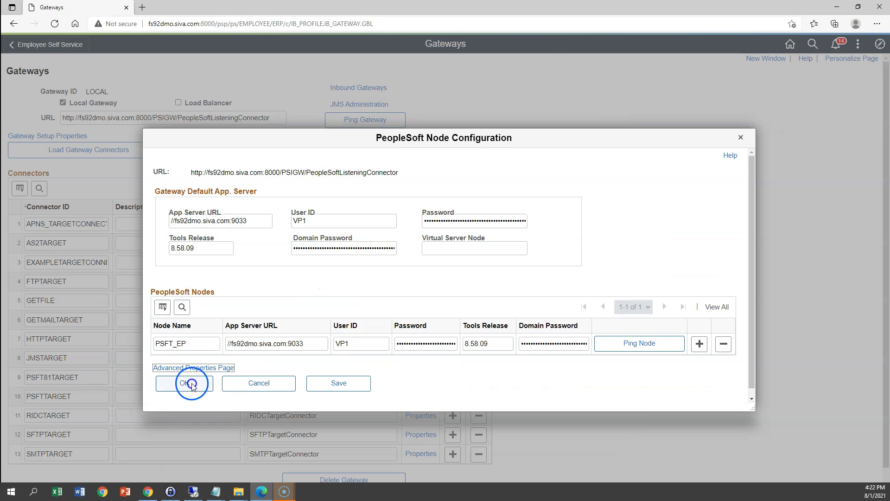
{"action": "left_click", "coordinate": [231, 479]}
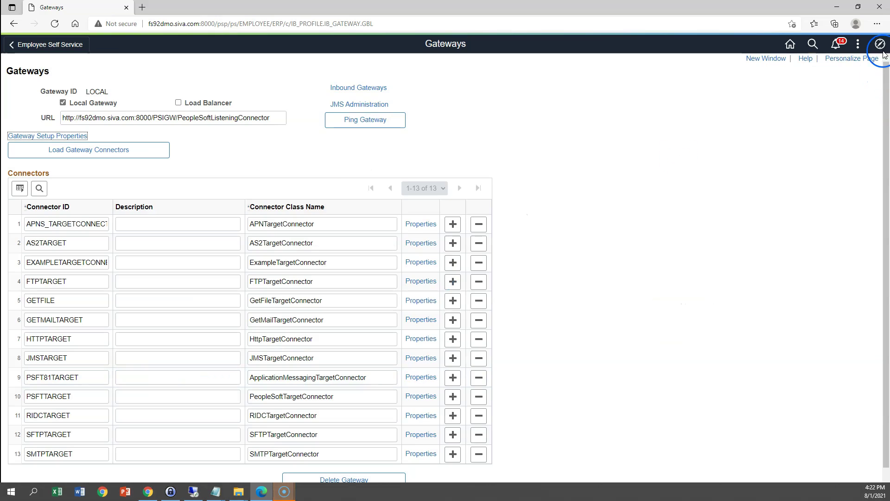
Go to the PeopleTools section through NavBar > Navigator.
{"action": "left_click", "coordinate": [880, 44]}
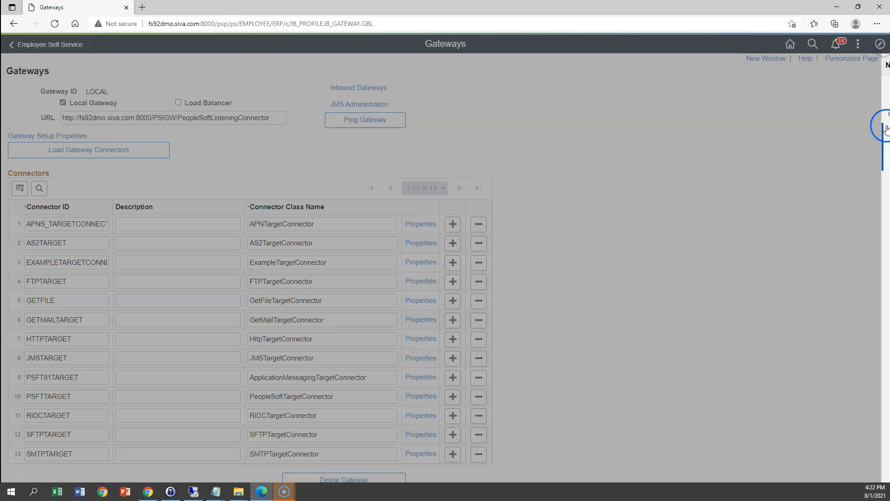
{"action": "left_click", "coordinate": [868, 187]}
{"action": "scroll", "coordinate": [827, 366], "scroll_direction": "down", "scroll_amount": 20}
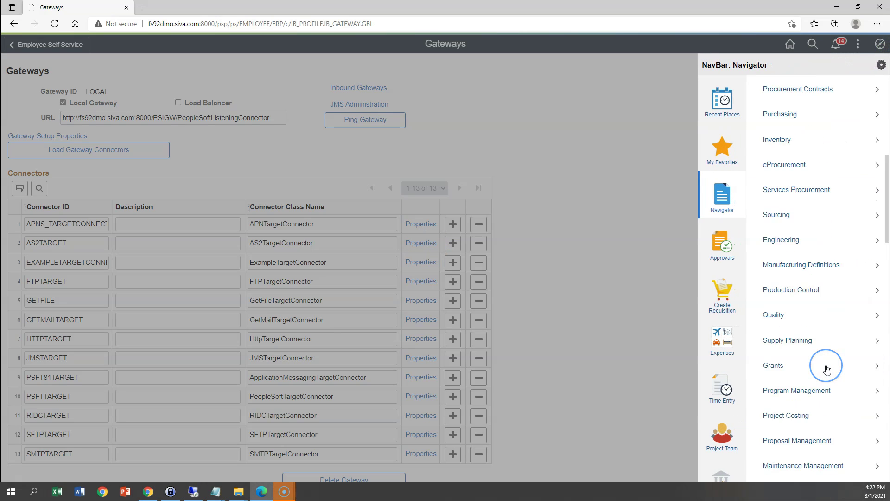
{"action": "left_click", "coordinate": [802, 308]}
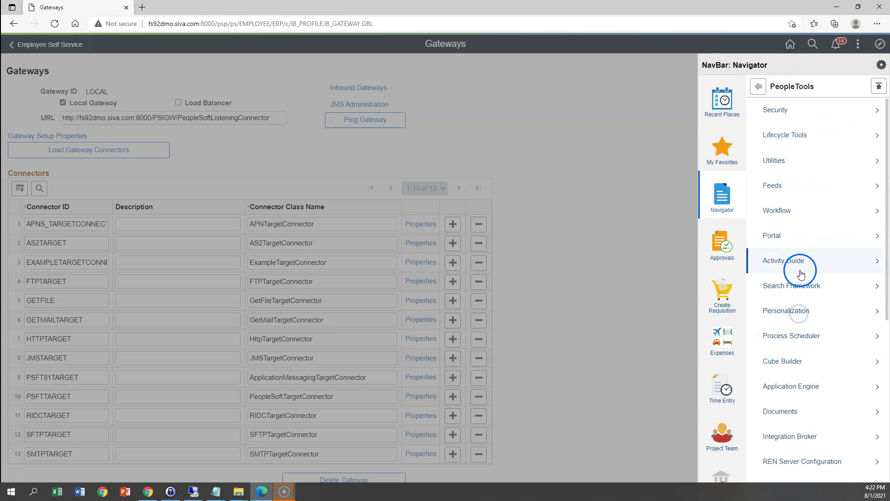
Add a new node named YOUTUBE under Integration Broker > Integration Setup > Nodes.
{"action": "left_click", "coordinate": [818, 439]}
{"action": "left_click", "coordinate": [800, 134]}
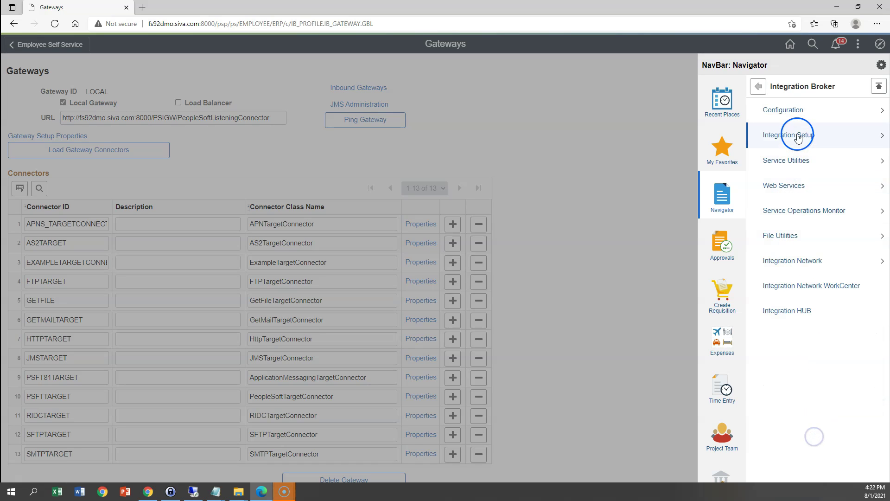
{"action": "left_click", "coordinate": [775, 137]}
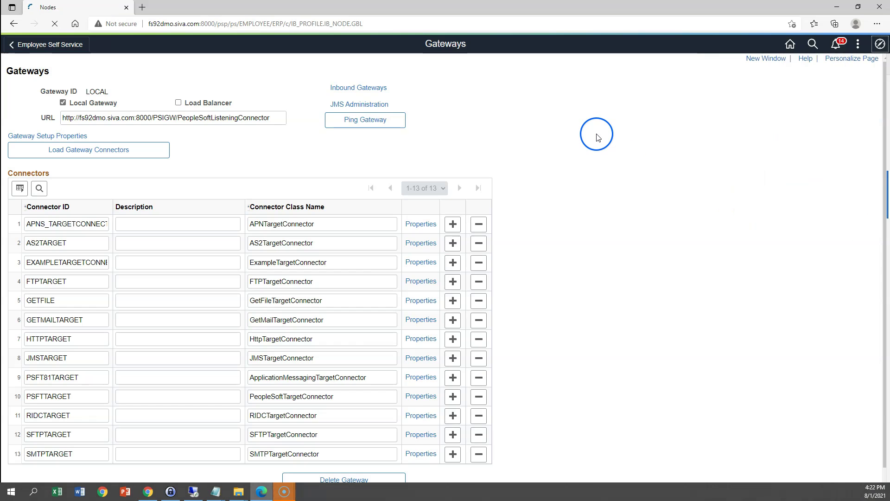
{"action": "left_click", "coordinate": [143, 112]}
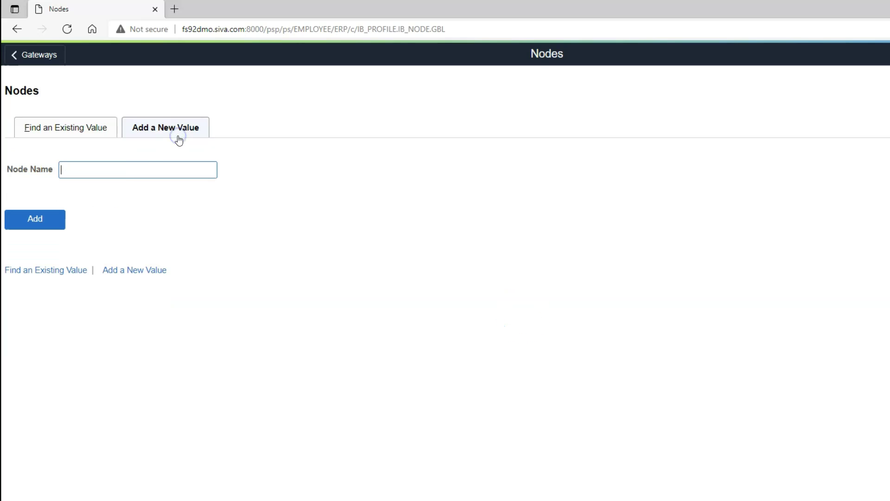
{"action": "left_click", "coordinate": [114, 141]}
{"action": "type", "text": "YouTube"}
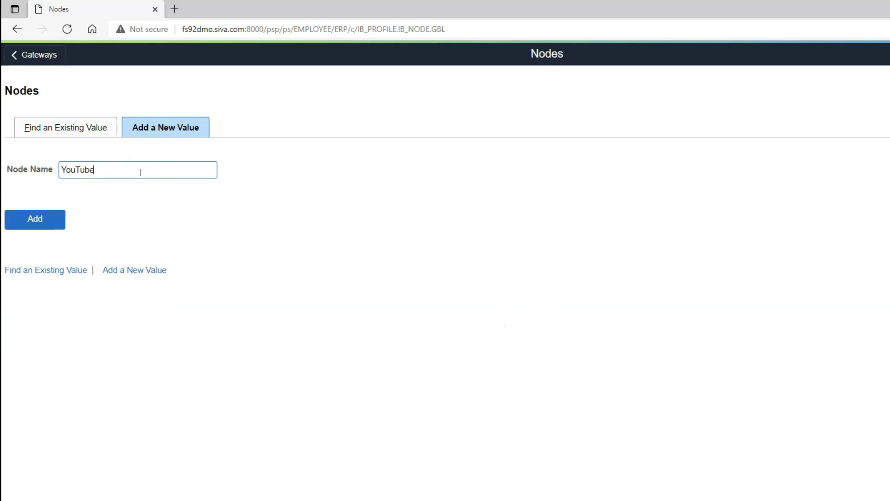
{"action": "left_click", "coordinate": [44, 218]}
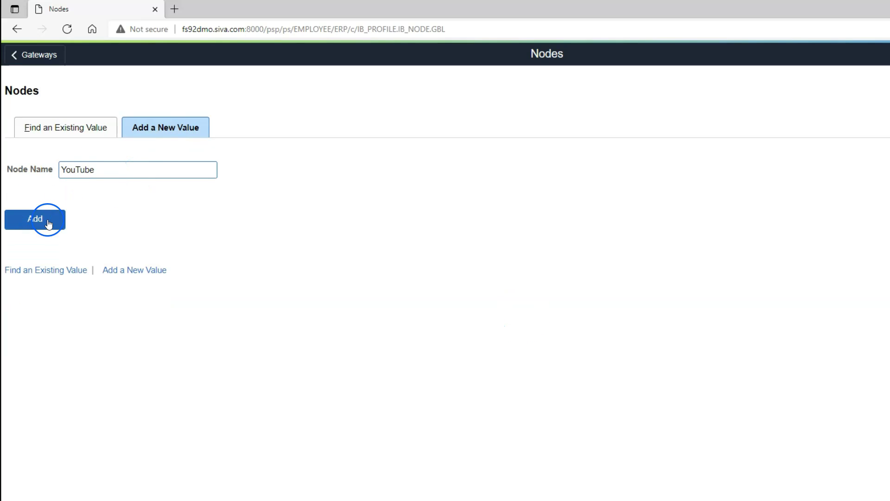
Describe the YOUTUBE node as 'YouTube Rest API' and set its default user ID.
{"action": "left_click", "coordinate": [170, 130]}
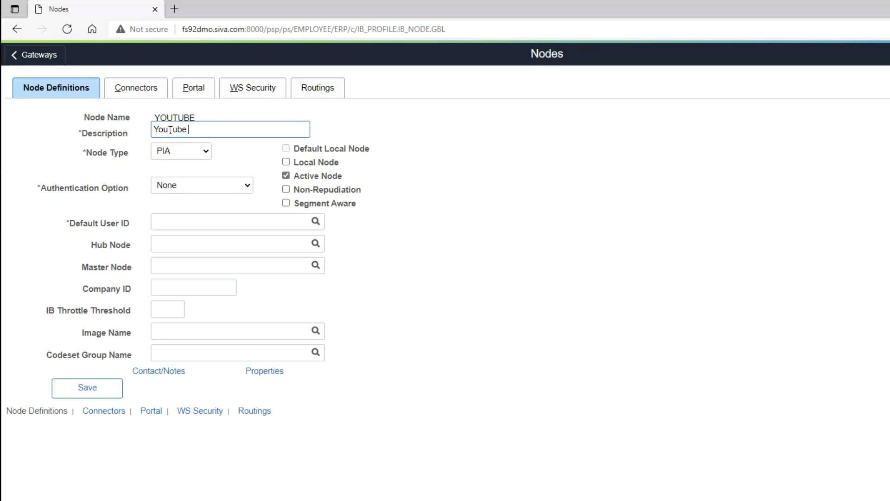
{"action": "type", "text": "YouTube Rest API"}
{"action": "left_click", "coordinate": [197, 221]}
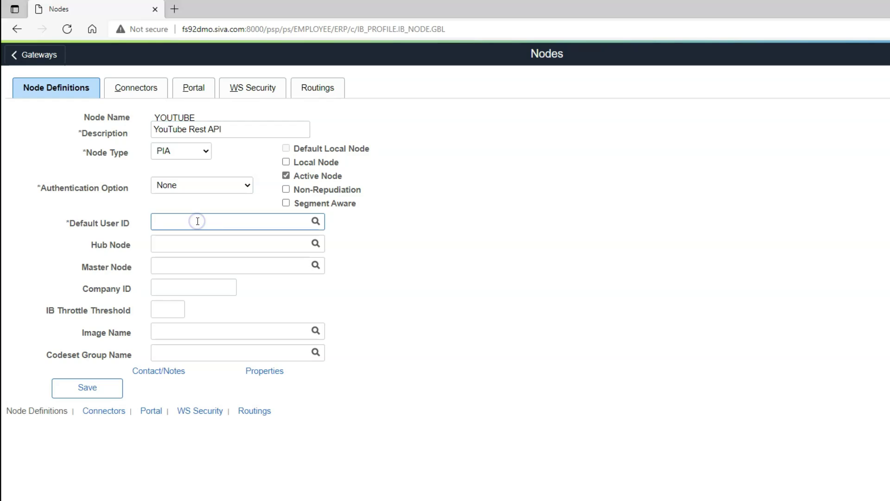
{"action": "type", "text": "VP1"}
{"action": "key", "text": "Tab"}
{"action": "left_click", "coordinate": [170, 139]}
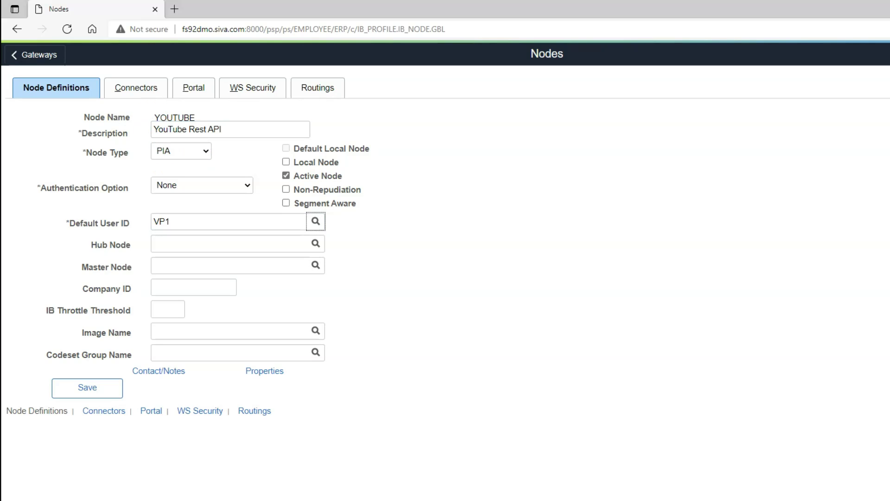
{"action": "left_click", "coordinate": [133, 88]}
Assign the HTTPTARGET connector and clear the POST Method value.
{"action": "left_click", "coordinate": [155, 116]}
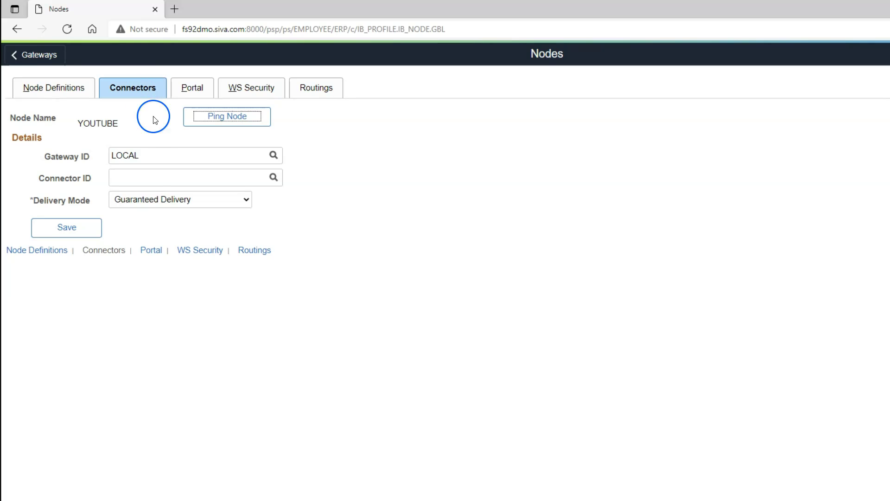
{"action": "left_click", "coordinate": [275, 177]}
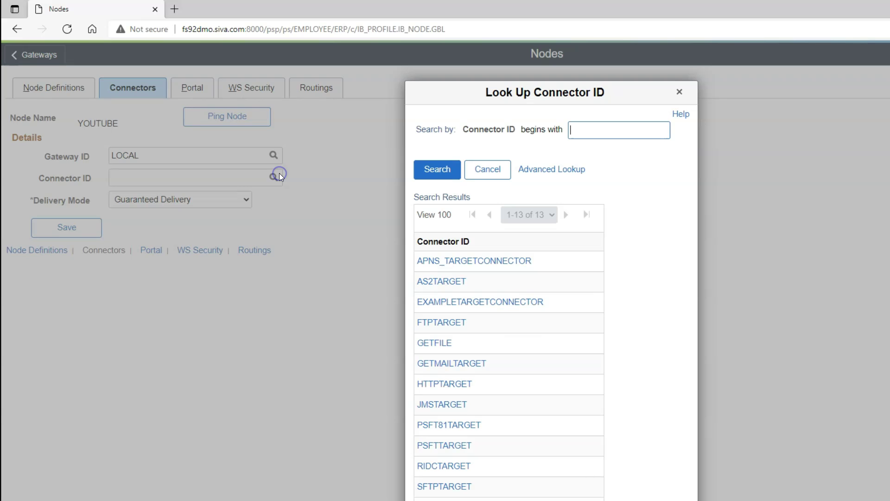
{"action": "left_click", "coordinate": [451, 385]}
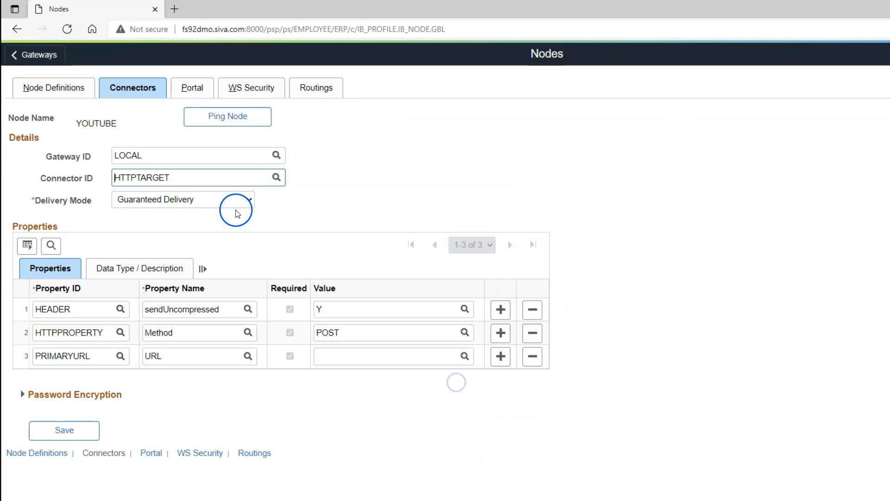
{"action": "left_click_drag", "start_coordinate": [459, 333], "coordinate": [315, 330]}
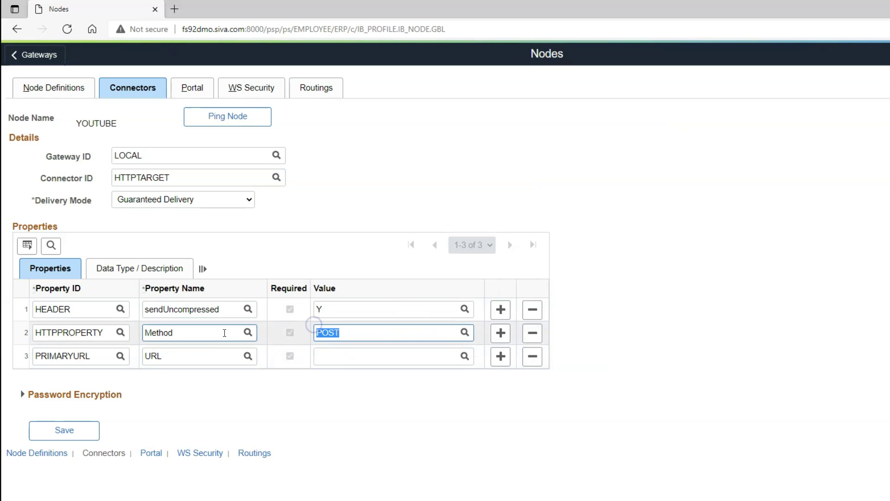
{"action": "key", "text": "BackSpace"}
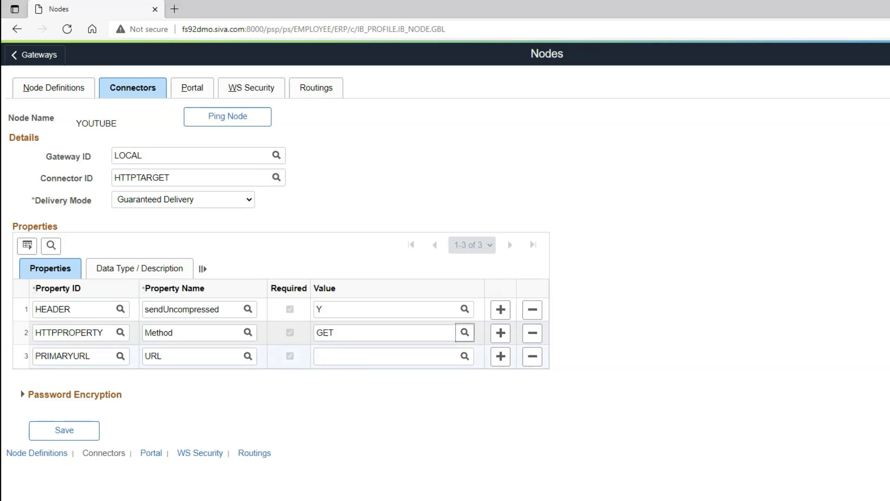
Paste the YouTube search API URL into PRIMARYURL and save the YOUTUBE node.
{"action": "left_click", "coordinate": [340, 359]}
{"action": "key", "text": "ctrl+v"}
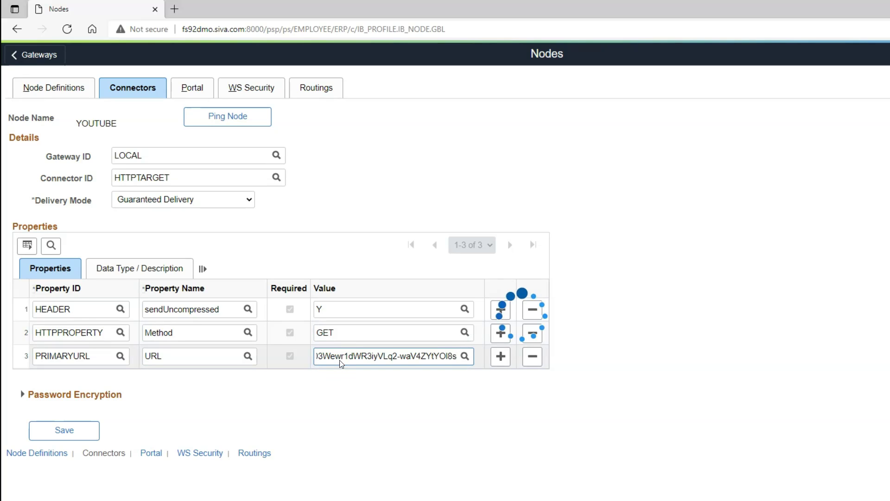
{"action": "left_click", "coordinate": [217, 395]}
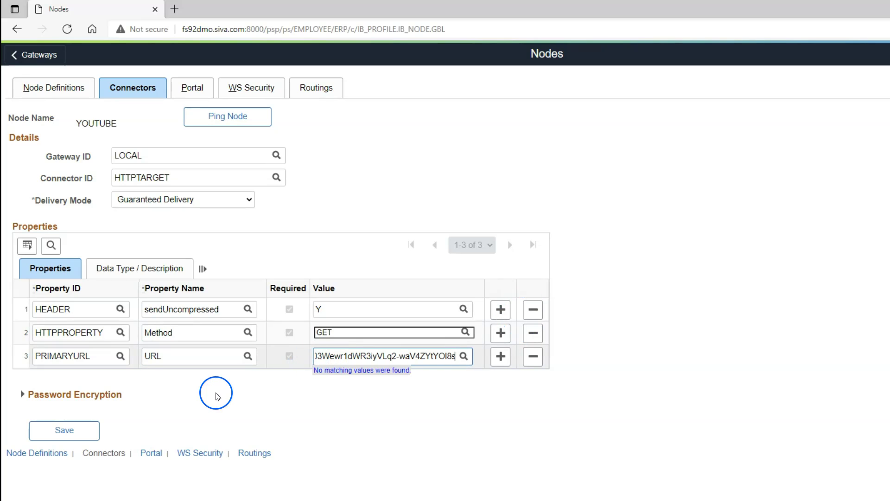
{"action": "left_click", "coordinate": [86, 429]}
{"action": "left_click", "coordinate": [569, 328]}
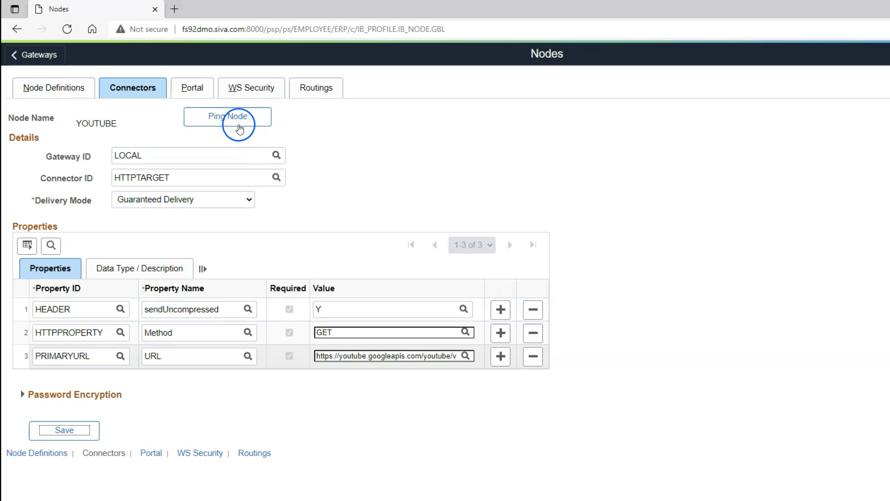
Ping the YOUTUBE node and read the External System Contact Error (158,10721).
{"action": "left_click", "coordinate": [239, 122]}
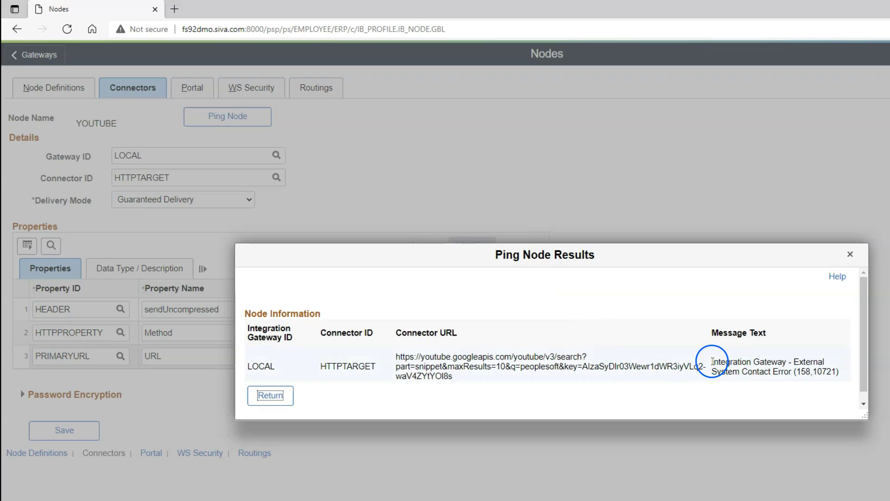
{"action": "mouse_move", "coordinate": [711, 362]}
{"action": "left_mouse_down"}
{"action": "mouse_move", "coordinate": [842, 374]}
{"action": "mouse_move", "coordinate": [712, 361]}
{"action": "left_mouse_up"}
{"action": "left_click", "coordinate": [823, 398]}
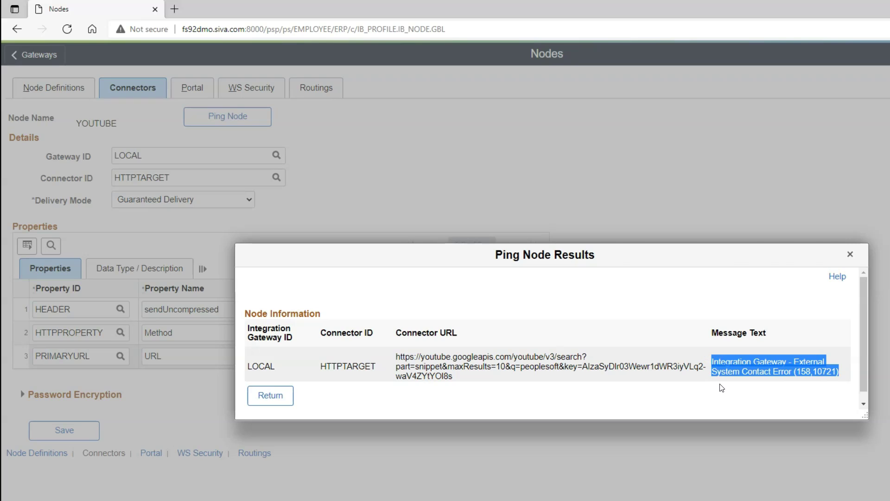
{"action": "left_click", "coordinate": [348, 470]}
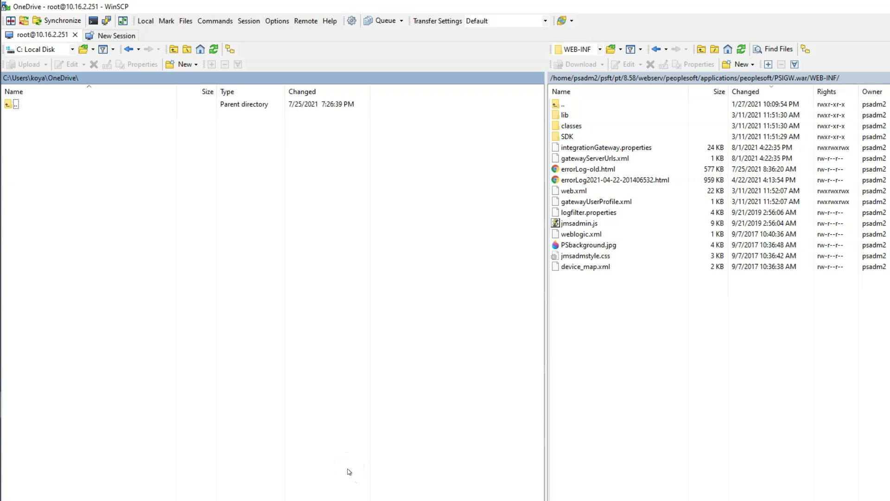
Refresh the PSIGW.war/WEB-INF listing in WinSCP and open the new errorLog.html.
{"action": "left_click", "coordinate": [857, 76]}
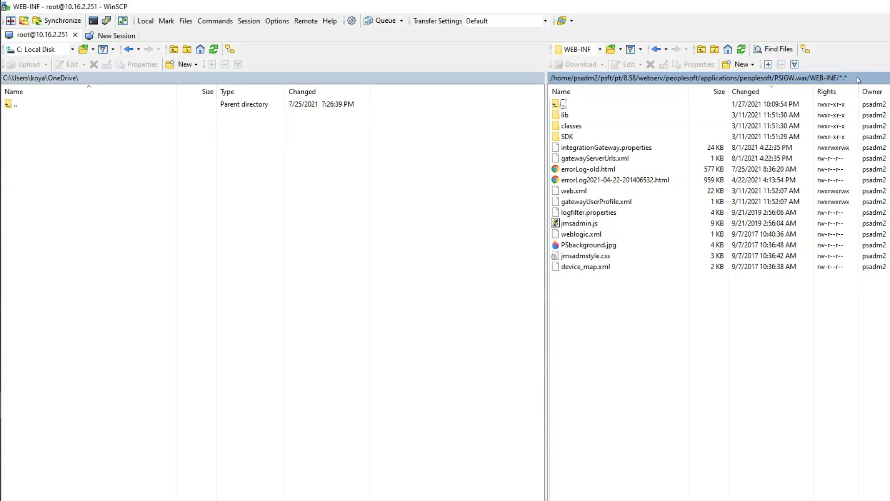
{"action": "left_click", "coordinate": [741, 50]}
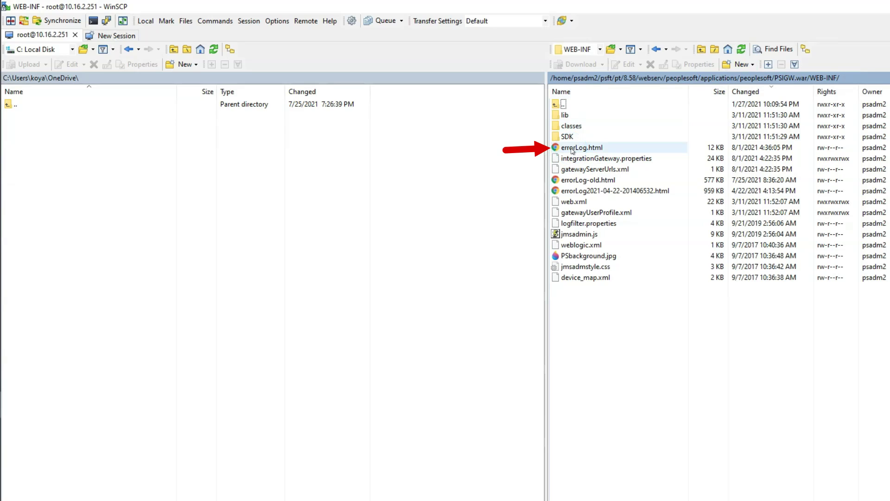
{"action": "right_click", "coordinate": [573, 149]}
{"action": "left_click", "coordinate": [597, 153]}
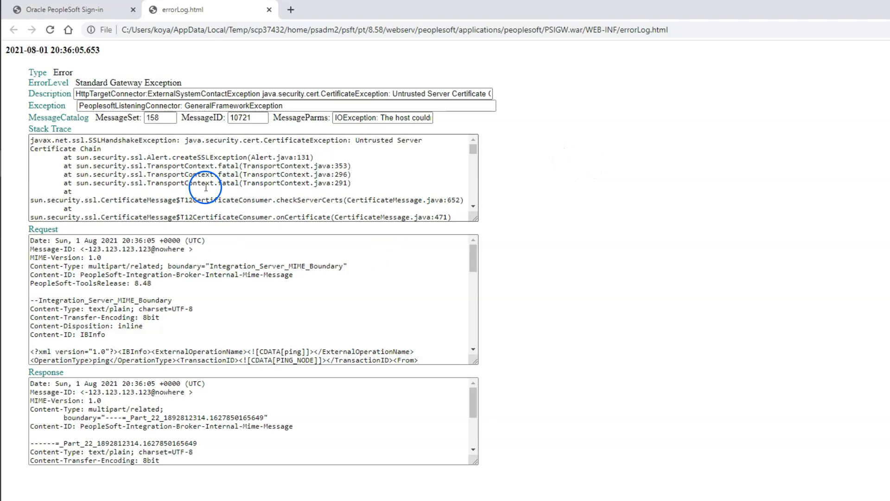
Highlight the Untrusted Server Certificate Chain exception in errorLog.html's Stack Trace and Description.
{"action": "left_click_drag", "start_coordinate": [356, 140], "coordinate": [378, 151]}
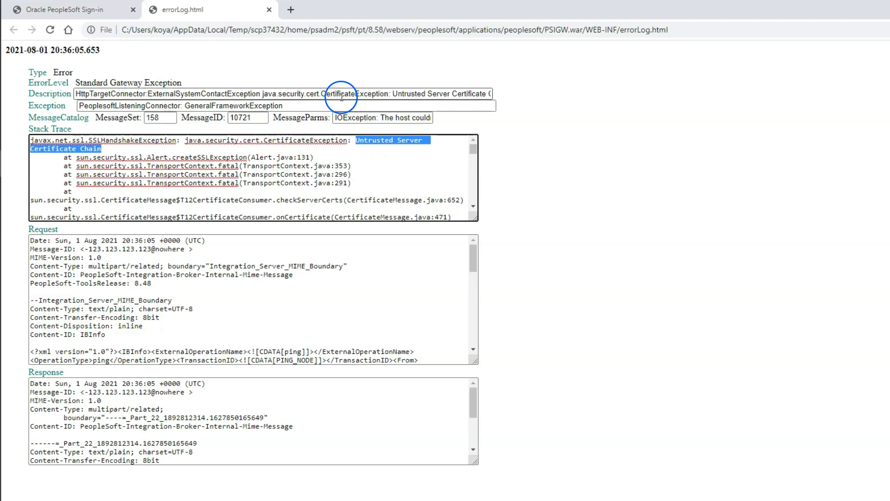
{"action": "left_click_drag", "start_coordinate": [338, 94], "coordinate": [440, 96]}
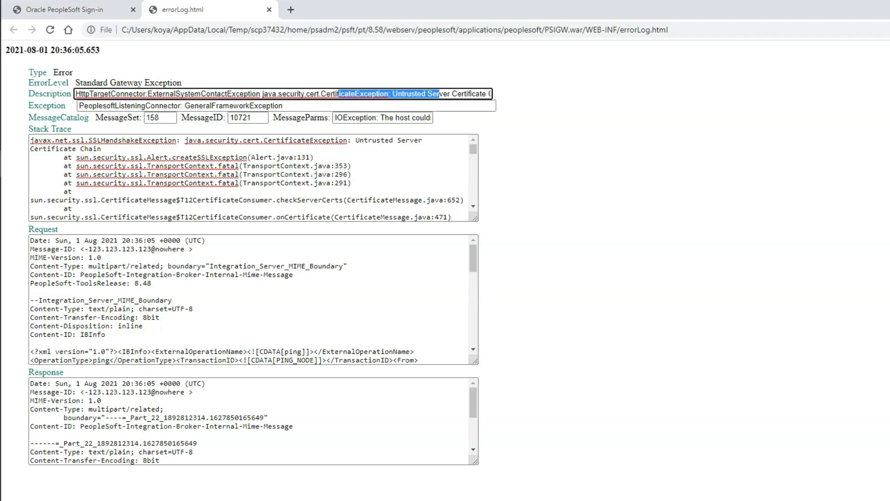
{"action": "left_click_drag", "start_coordinate": [391, 94], "coordinate": [491, 94]}
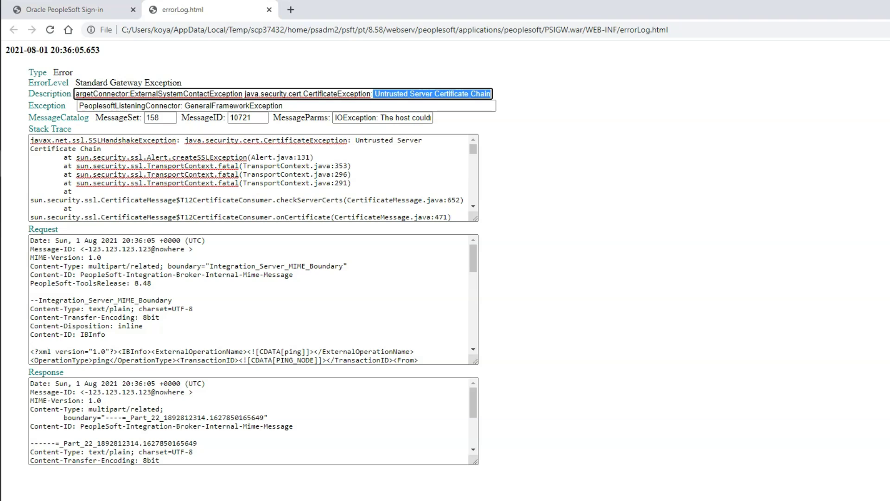
{"action": "key", "text": "alt+Tab"}
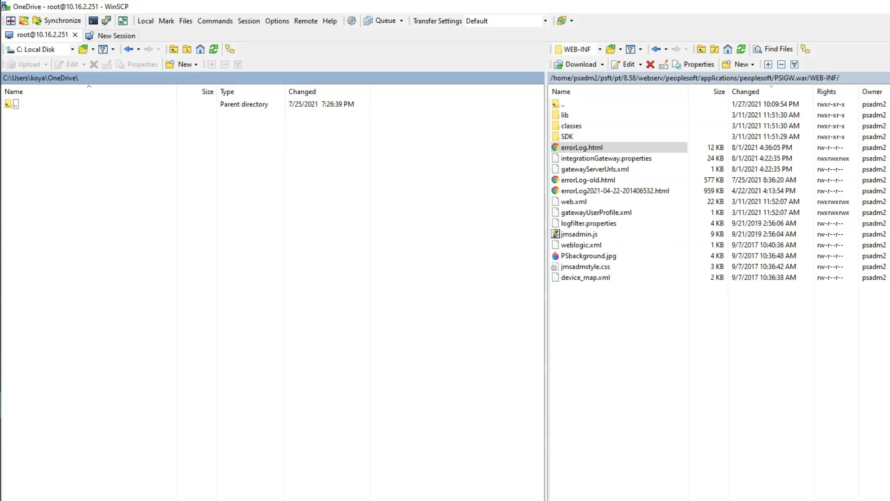
Jump to the bookmarked PIA logs folder in WinSCP and refresh its listing.
{"action": "left_click", "coordinate": [630, 77]}
{"action": "left_click", "coordinate": [629, 78]}
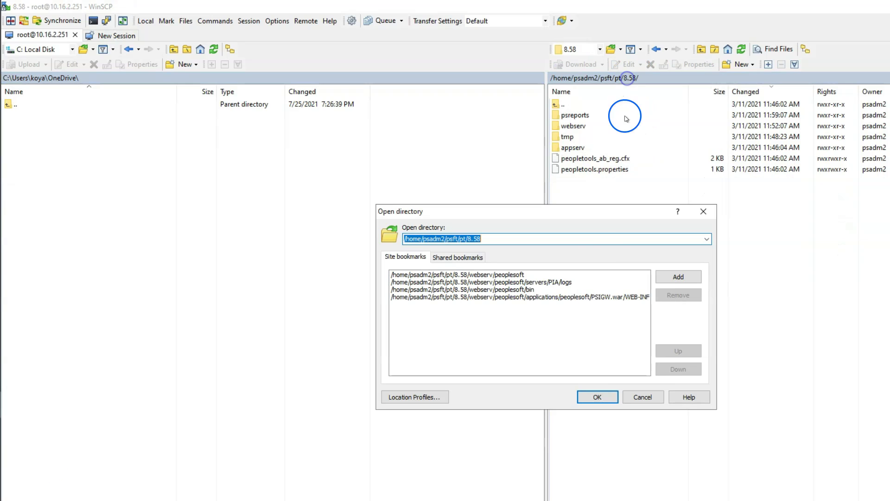
{"action": "left_click", "coordinate": [565, 282]}
{"action": "left_click", "coordinate": [599, 397]}
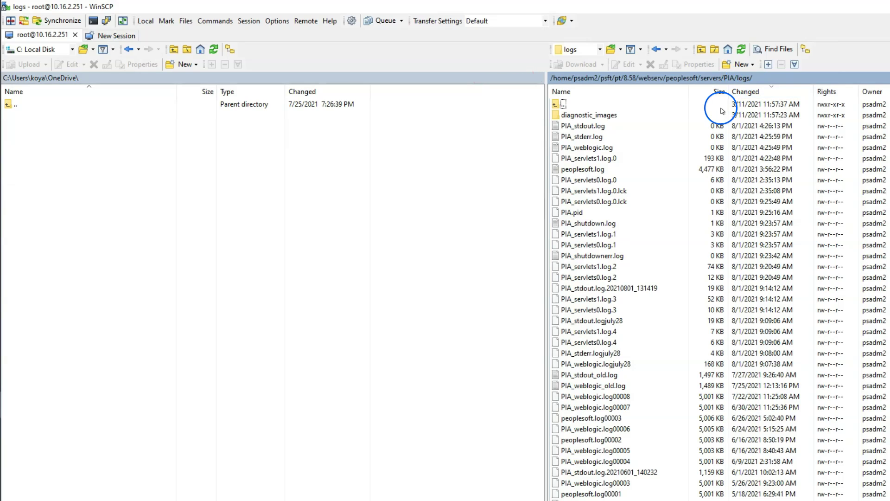
{"action": "left_click", "coordinate": [742, 49]}
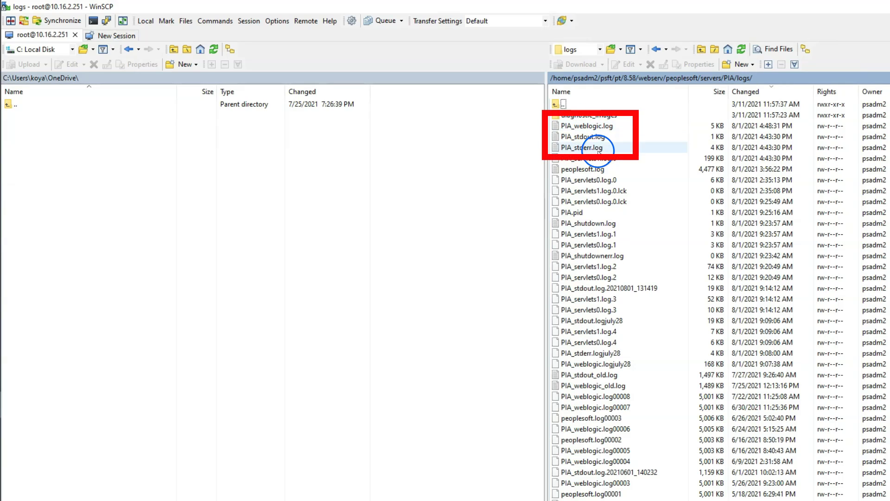
Open PIA_stdout.log and PIA_stderr.log in WinSCP's built-in editor.
{"action": "right_click", "coordinate": [588, 137]}
{"action": "mouse_move", "coordinate": [620, 156]}
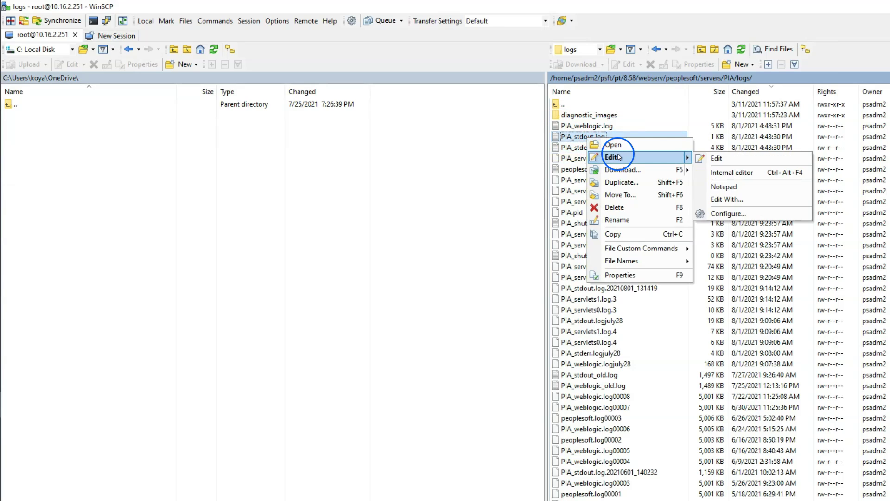
{"action": "left_click", "coordinate": [716, 158]}
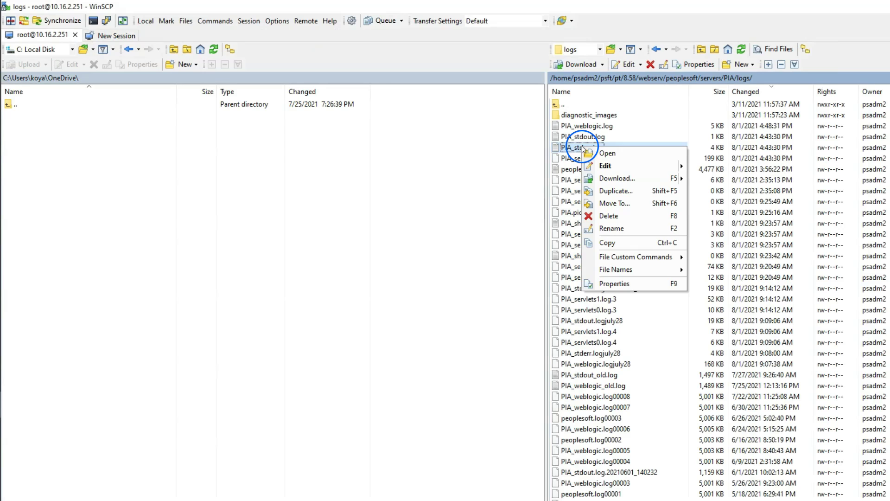
{"action": "mouse_move", "coordinate": [668, 166]}
{"action": "left_click", "coordinate": [708, 166]}
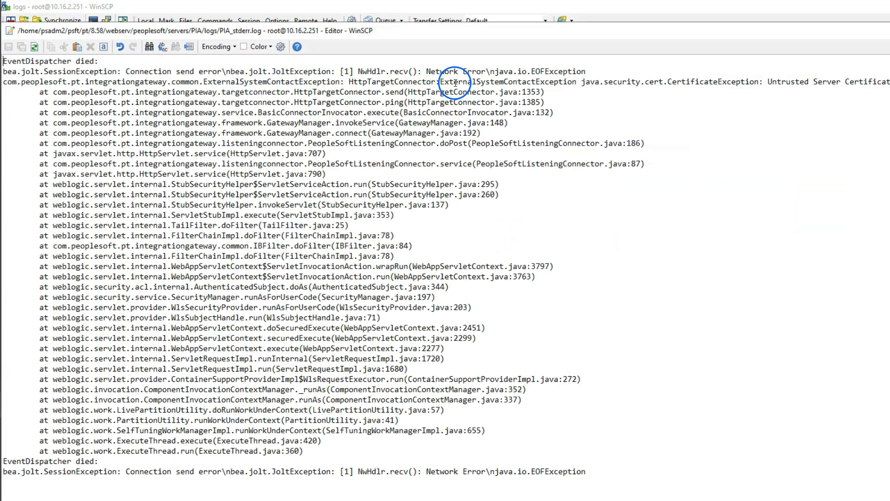
Highlight the untrusted certificate error, open PIA_weblogic.log, then select PIA_stdout.log and PIA_stderr.log.
{"action": "left_click_drag", "start_coordinate": [768, 82], "coordinate": [885, 82]}
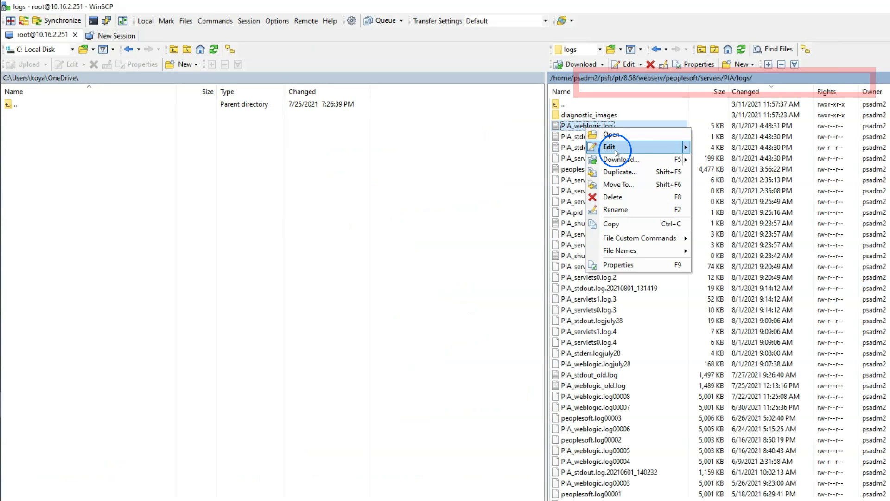
{"action": "mouse_move", "coordinate": [611, 148]}
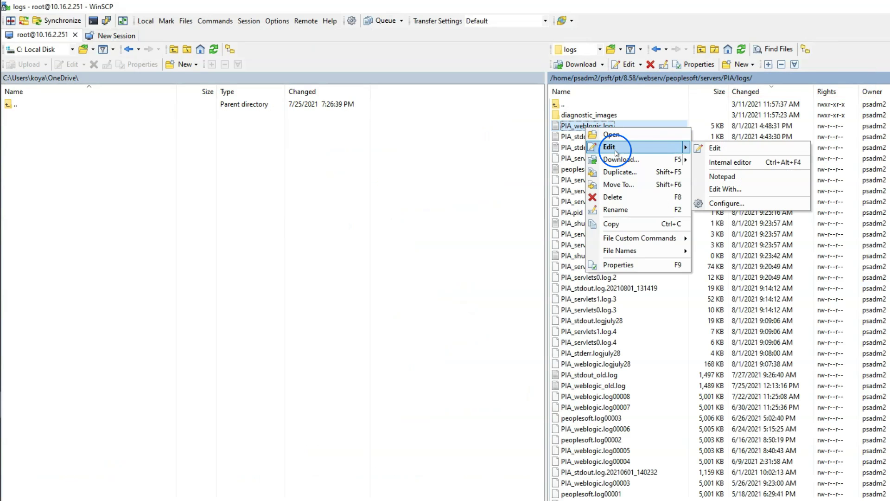
{"action": "left_click", "coordinate": [718, 148]}
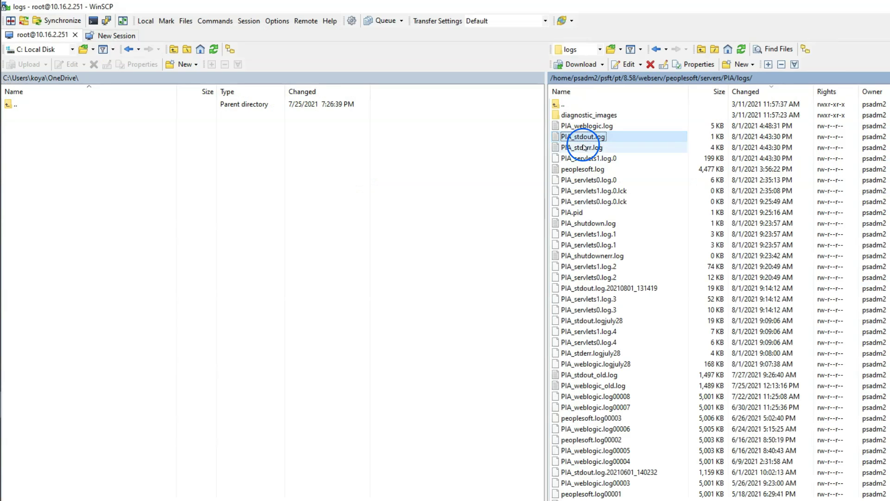
{"action": "left_click", "coordinate": [583, 136]}
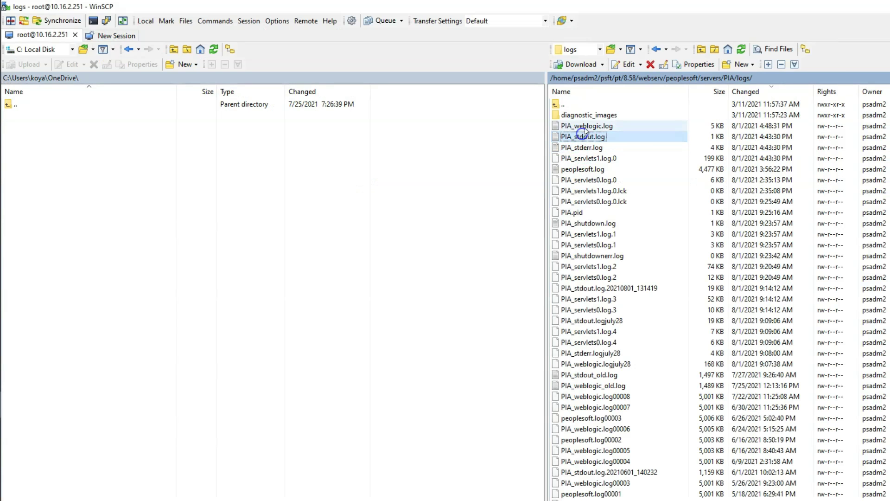
{"action": "left_click", "coordinate": [582, 148], "text": "shift"}
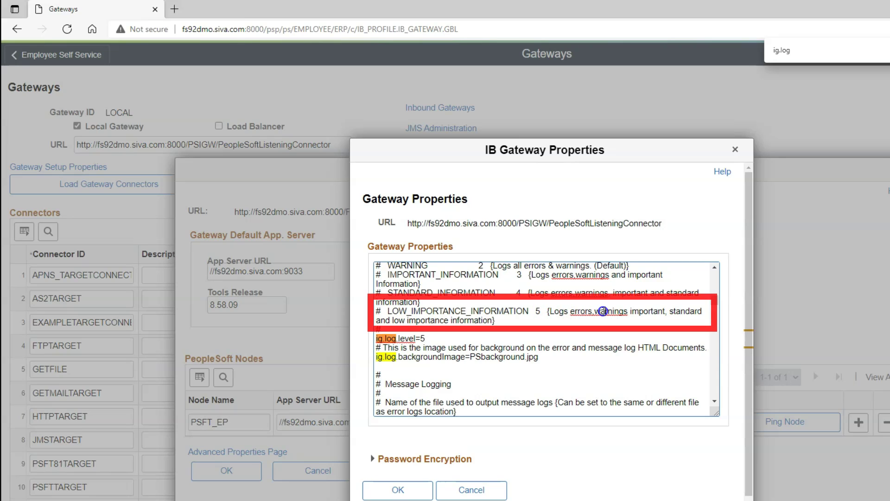
Accept and save the gateway properties change setting ig.log.level to 5.
{"action": "left_click", "coordinate": [693, 311]}
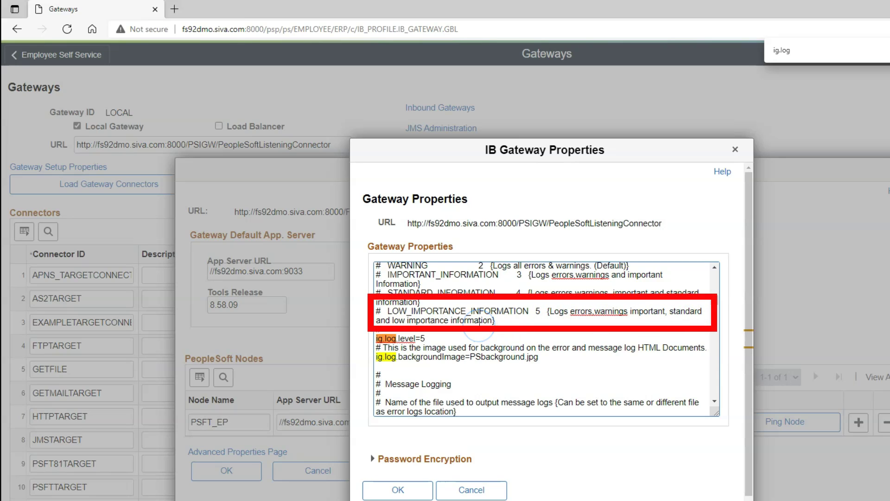
{"action": "left_click", "coordinate": [398, 490]}
{"action": "left_click", "coordinate": [234, 476]}
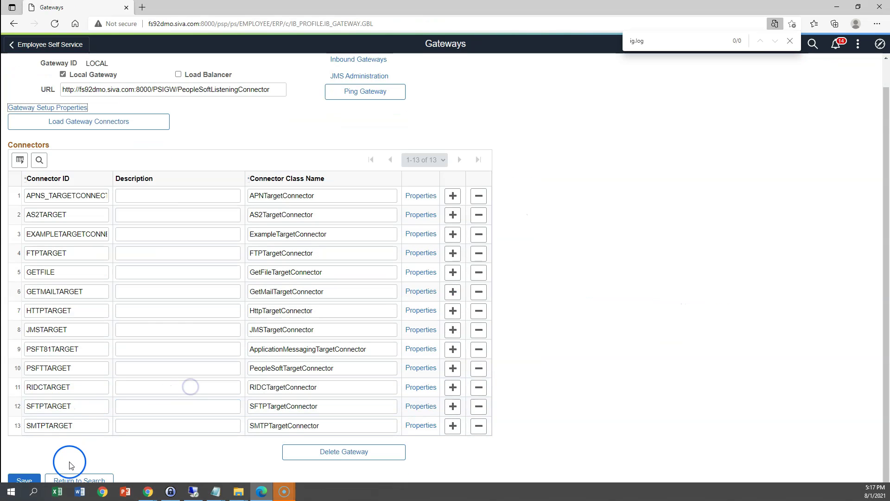
{"action": "left_click", "coordinate": [35, 487]}
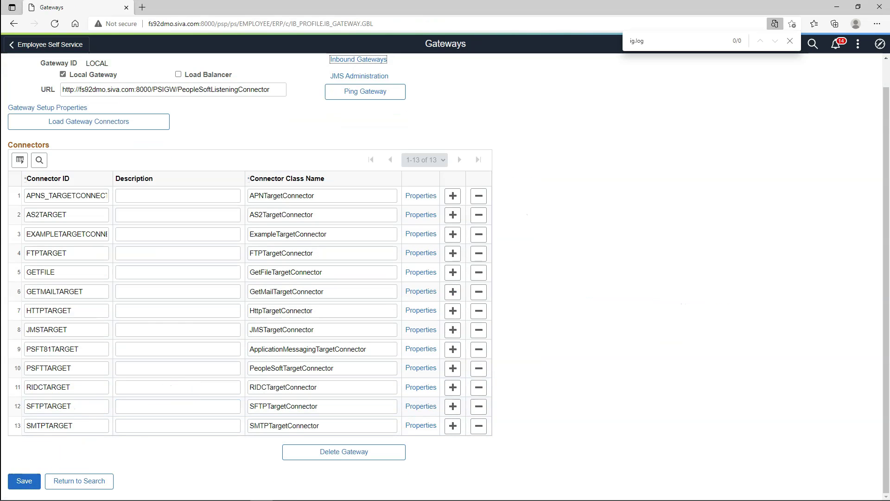
Find the YOUTUBE node, ping it, and highlight the External System Contact Error message.
{"action": "left_click", "coordinate": [880, 44]}
{"action": "left_click", "coordinate": [779, 166]}
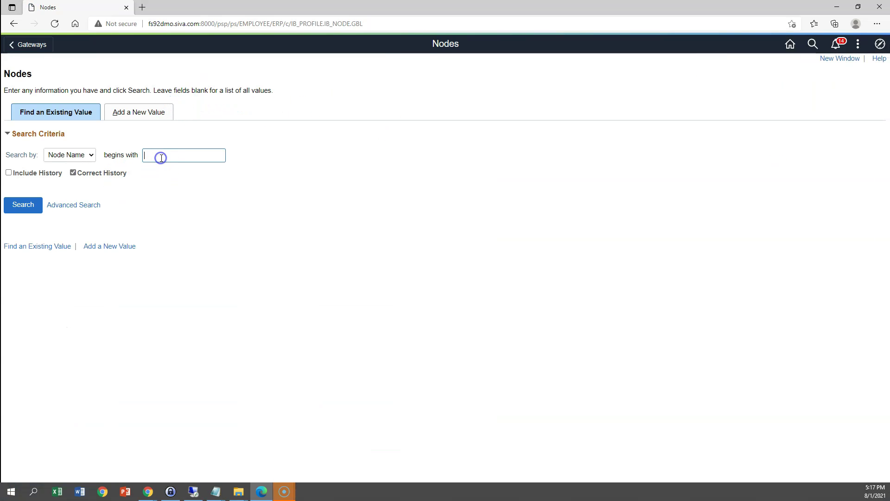
{"action": "type", "text": "youtube"}
{"action": "key", "text": "Return"}
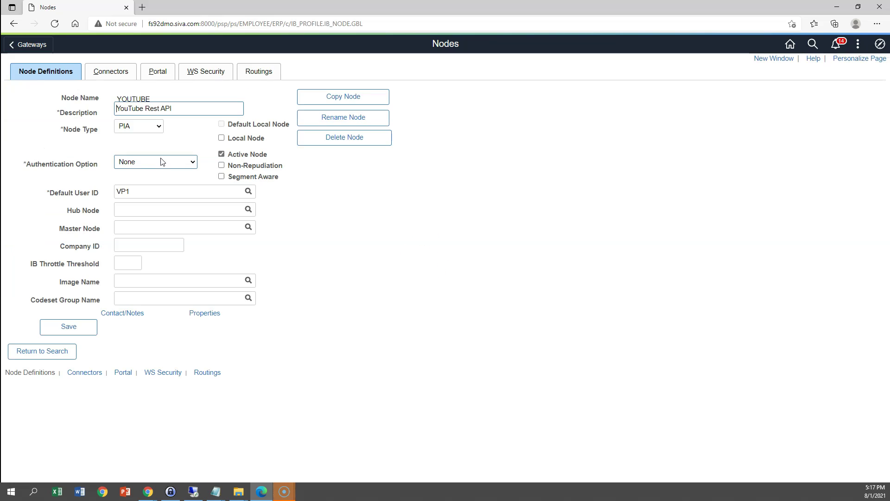
{"action": "left_click", "coordinate": [126, 74]}
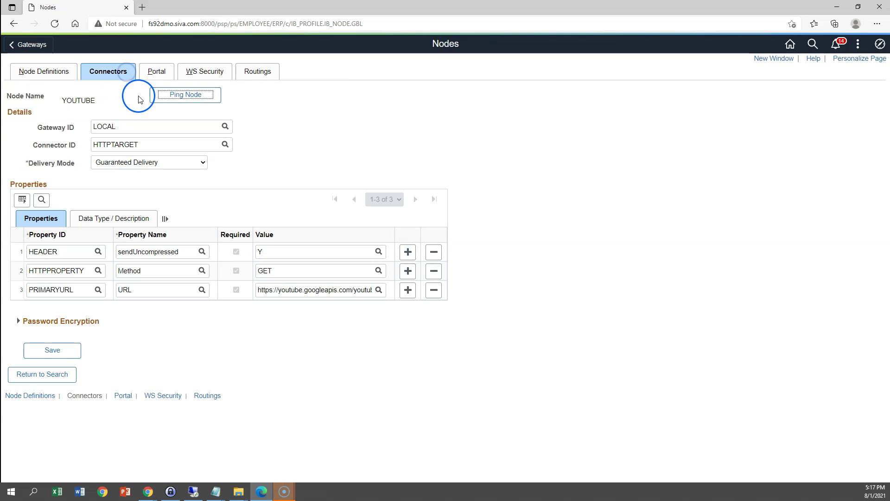
{"action": "left_click", "coordinate": [185, 95]}
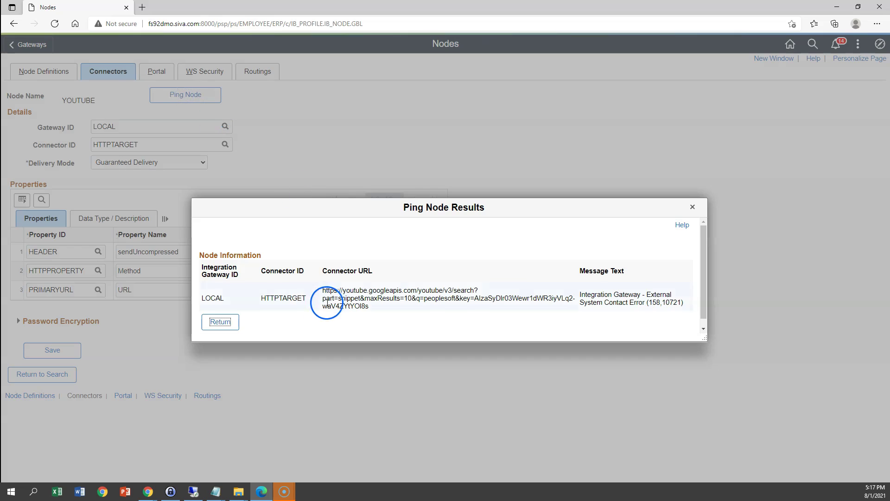
{"action": "left_click_drag", "start_coordinate": [578, 295], "coordinate": [683, 312]}
Refresh the WEB-INF listing in WinSCP and open the new msgLog.html and errorLog.html.
{"action": "left_click", "coordinate": [284, 491]}
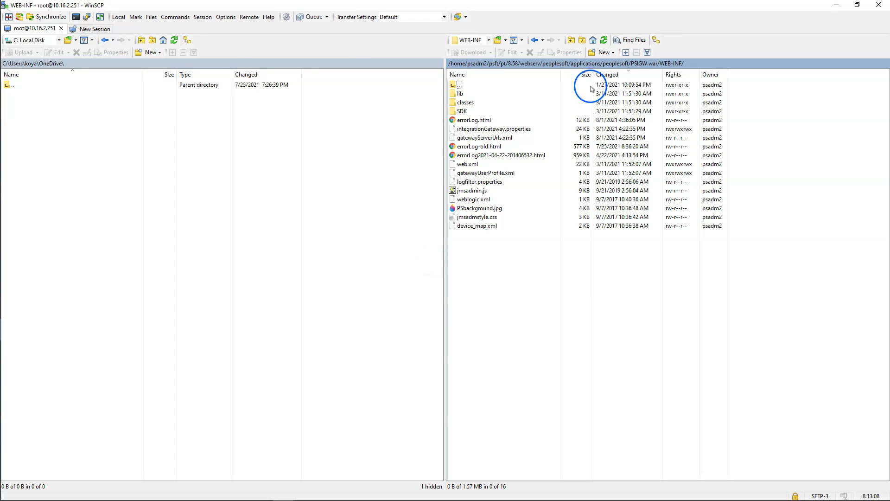
{"action": "left_click", "coordinate": [380, 46]}
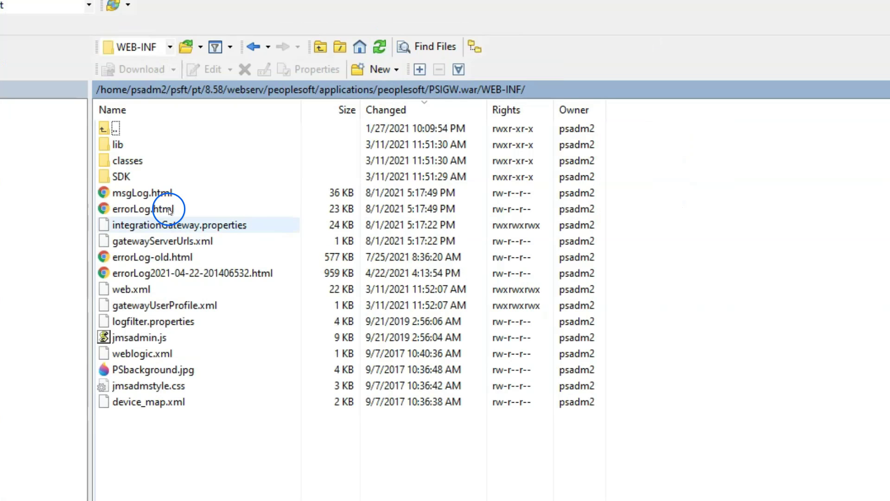
{"action": "left_click", "coordinate": [146, 194]}
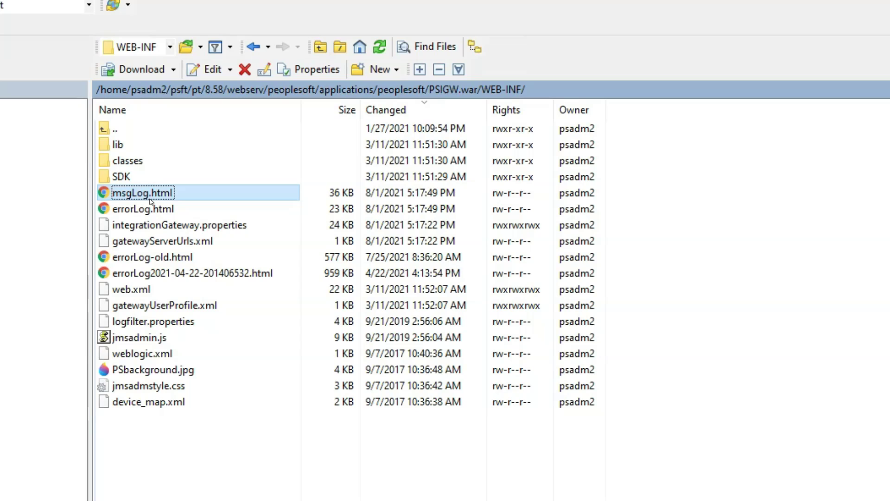
{"action": "double_click", "coordinate": [149, 208]}
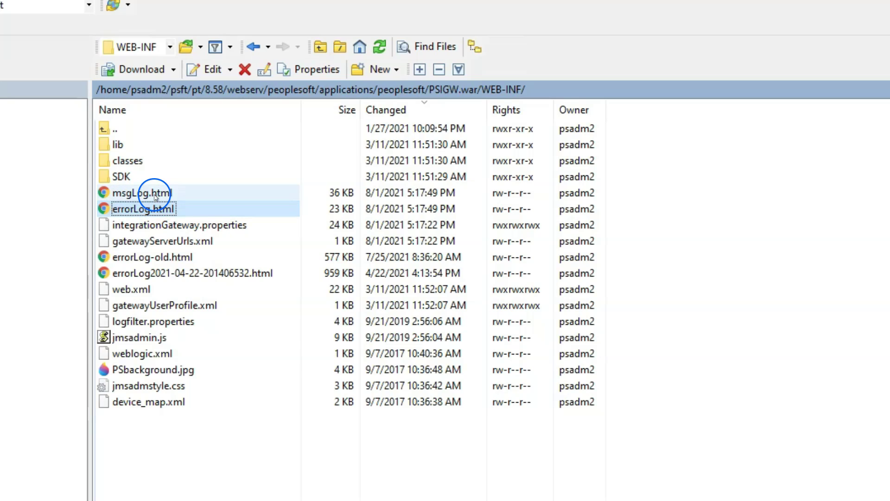
{"action": "double_click", "coordinate": [155, 193]}
{"action": "left_click", "coordinate": [155, 195]}
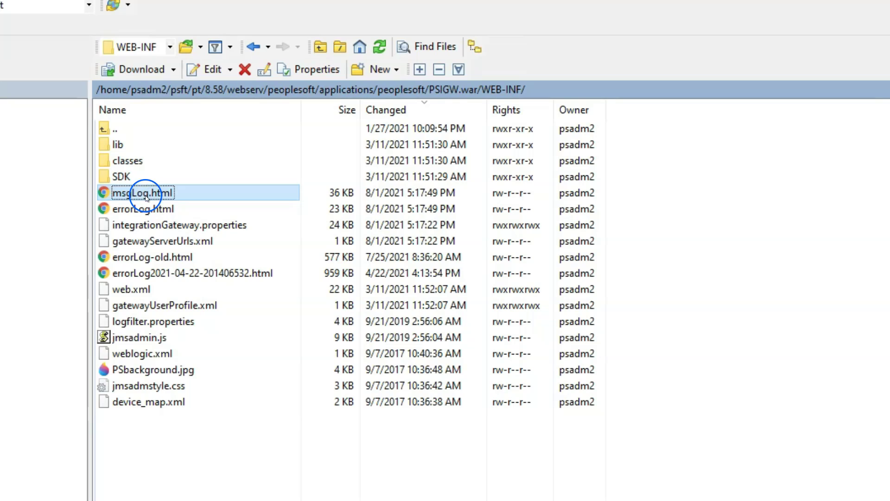
Go to the saved PIA logs location and refresh it to show the grown logs.
{"action": "left_click", "coordinate": [217, 97]}
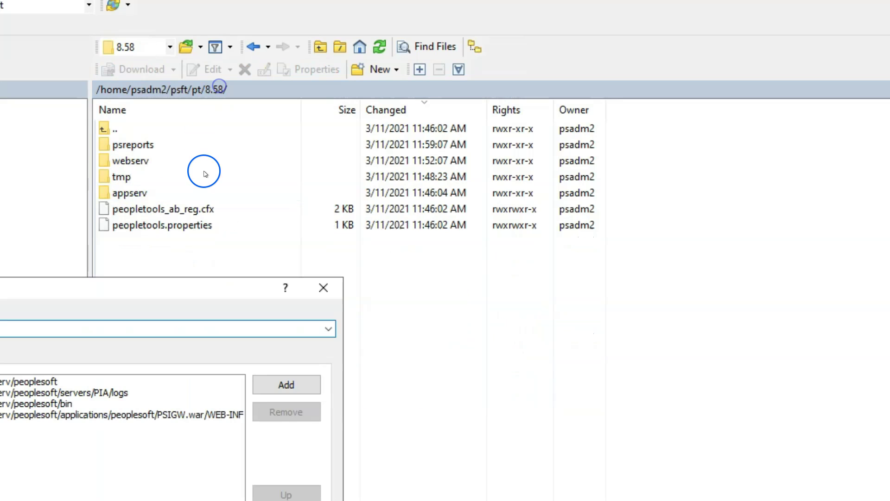
{"action": "left_click", "coordinate": [102, 393]}
{"action": "key", "text": "Return"}
{"action": "left_click", "coordinate": [385, 55]}
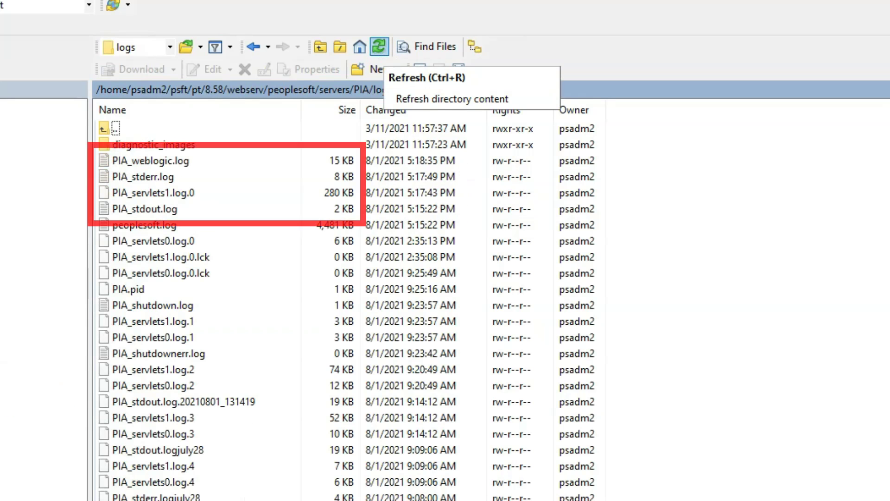
{"action": "right_click", "coordinate": [159, 181]}
Read through PIA_stderr.log in the built-in editor, then close it.
{"action": "mouse_move", "coordinate": [199, 205]}
{"action": "left_click", "coordinate": [365, 203]}
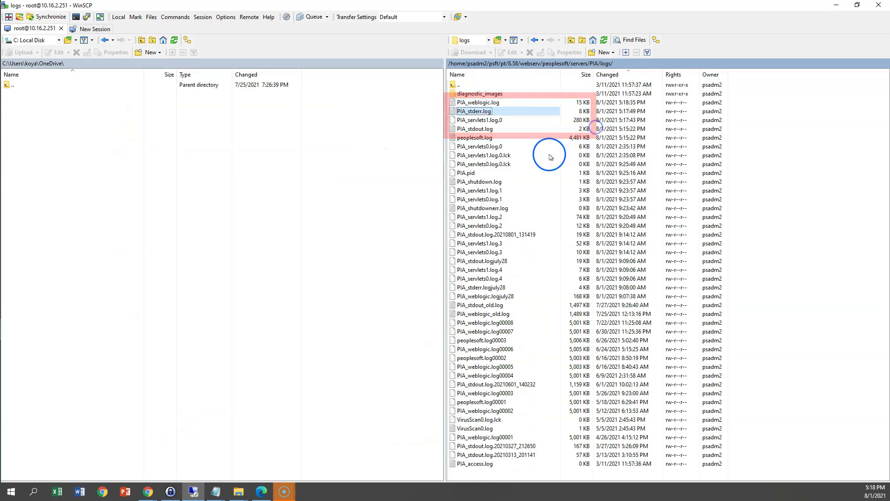
{"action": "scroll", "coordinate": [424, 277], "scroll_direction": "down", "scroll_amount": 5}
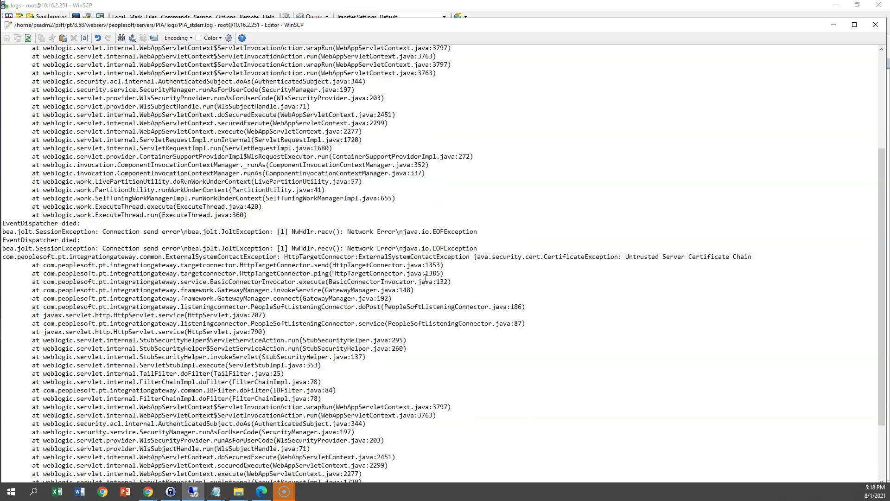
{"action": "scroll", "coordinate": [426, 277], "scroll_direction": "down", "scroll_amount": 7}
{"action": "left_click", "coordinate": [875, 25]}
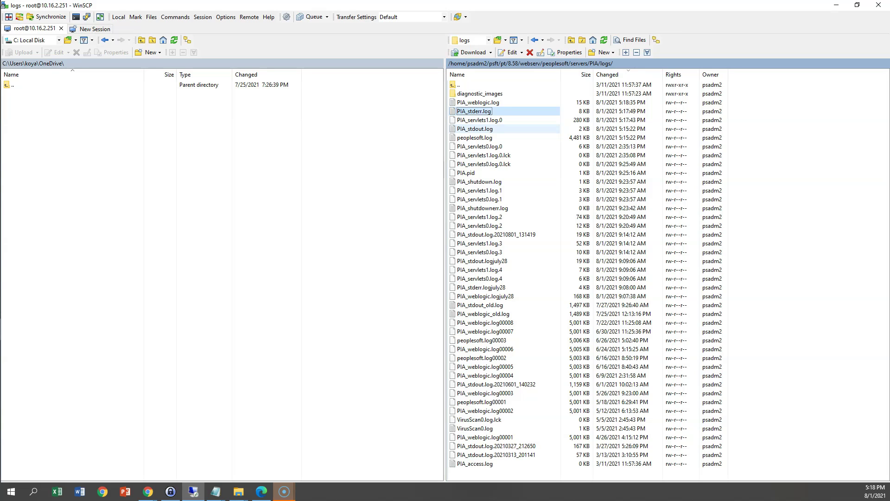
View PIA_stdout.log in the built-in editor, then close it.
{"action": "right_click", "coordinate": [478, 131]}
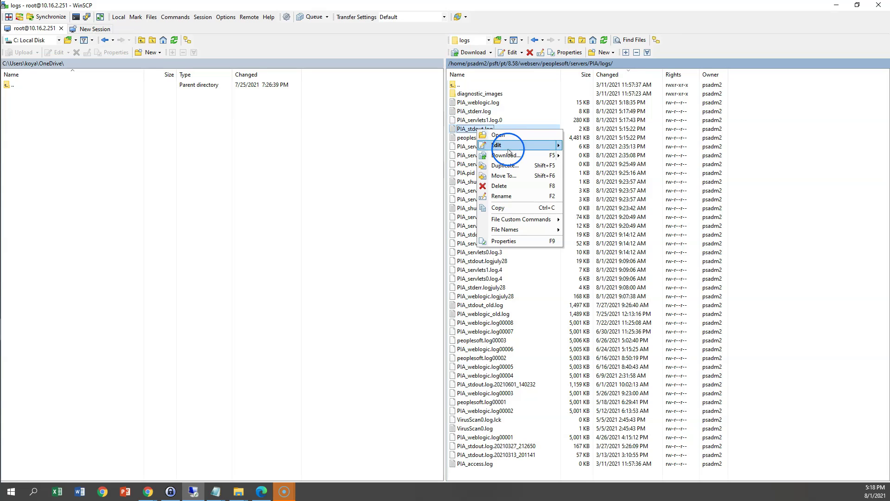
{"action": "mouse_move", "coordinate": [515, 144]}
{"action": "left_click", "coordinate": [572, 147]}
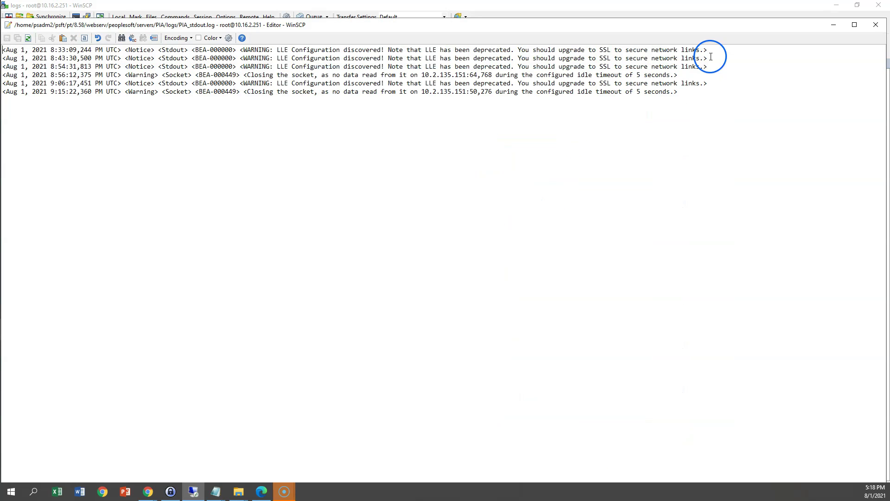
{"action": "left_click", "coordinate": [875, 26]}
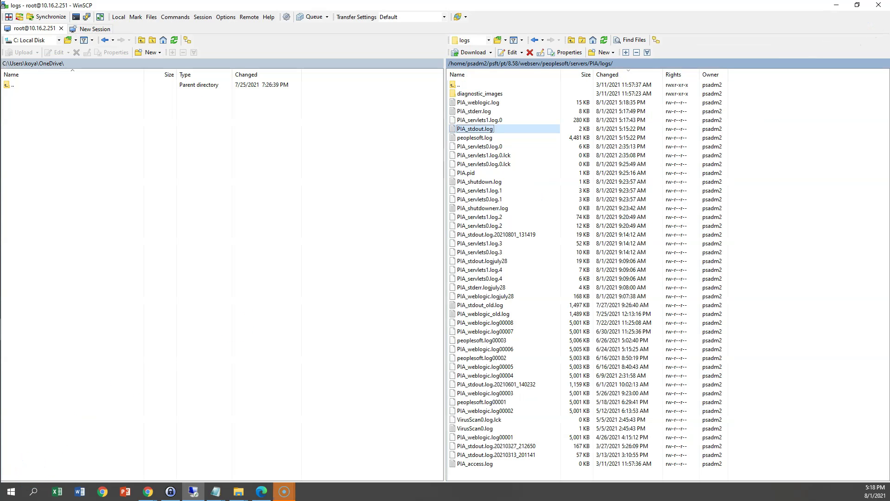
Open PIA_weblogic.log in the built-in editor for review.
{"action": "left_click", "coordinate": [477, 102]}
{"action": "right_click", "coordinate": [478, 102]}
{"action": "left_click", "coordinate": [497, 119]}
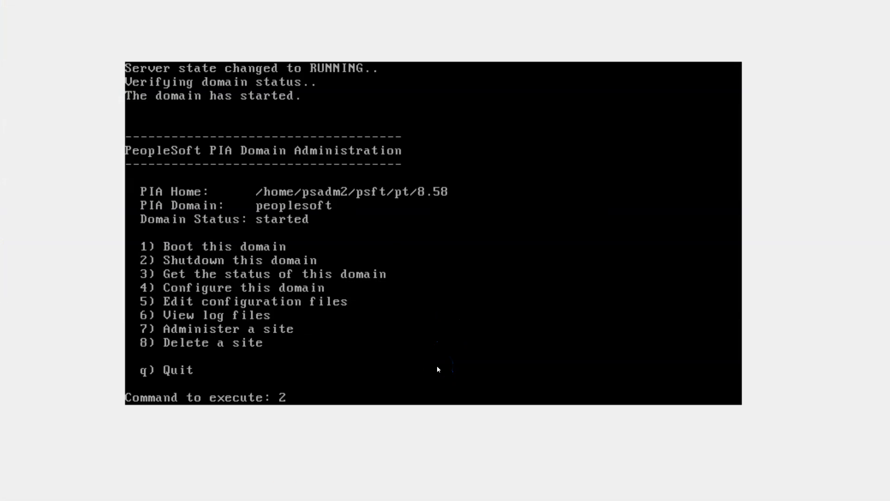
Shut down the peoplesoft domain with command 2, confirm with y, then boot it with 1.
{"action": "key", "text": "Return"}
{"action": "type", "text": "y"}
{"action": "key", "text": "Return"}
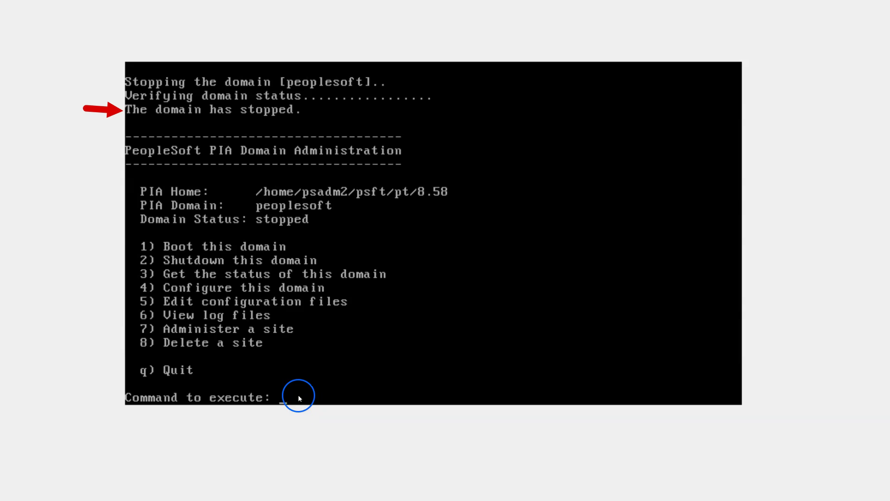
{"action": "type", "text": "1"}
{"action": "key", "text": "Return"}
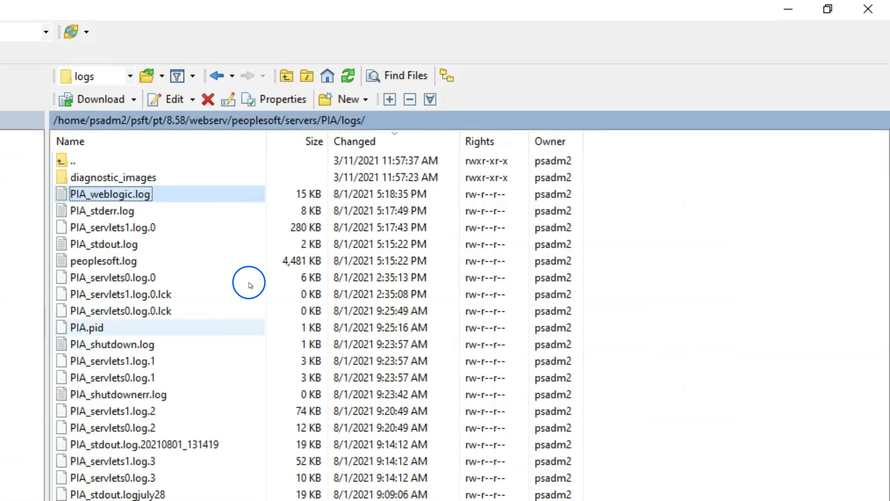
Refresh the PIA logs and scroll through the enlarged 171 KB PIA_weblogic.log.
{"action": "left_click", "coordinate": [356, 77]}
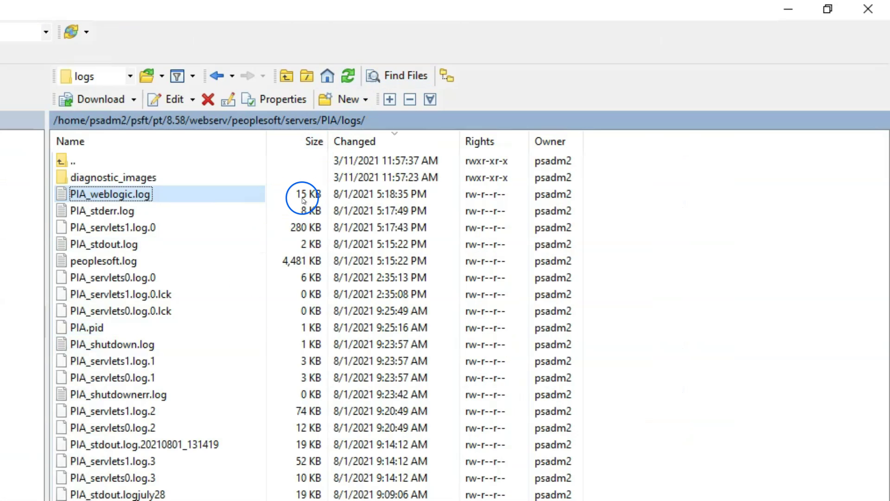
{"action": "left_click", "coordinate": [348, 75]}
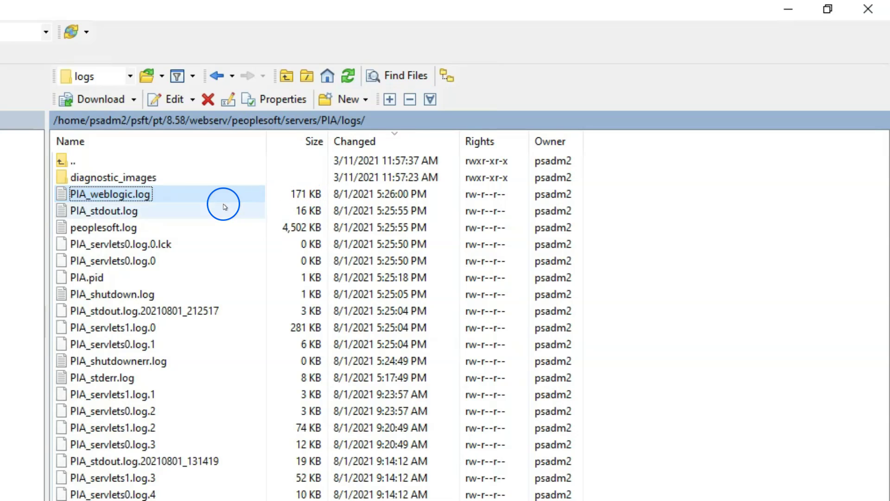
{"action": "right_click", "coordinate": [170, 193]}
{"action": "mouse_move", "coordinate": [235, 223]}
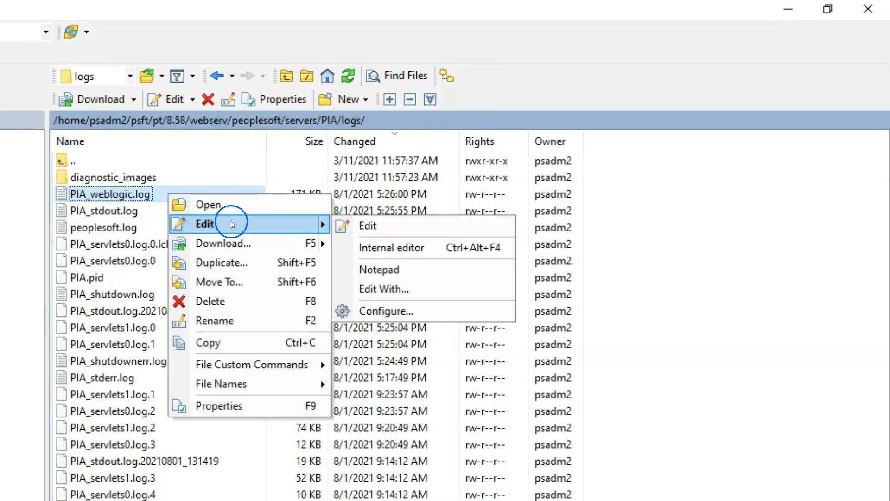
{"action": "left_click", "coordinate": [368, 224]}
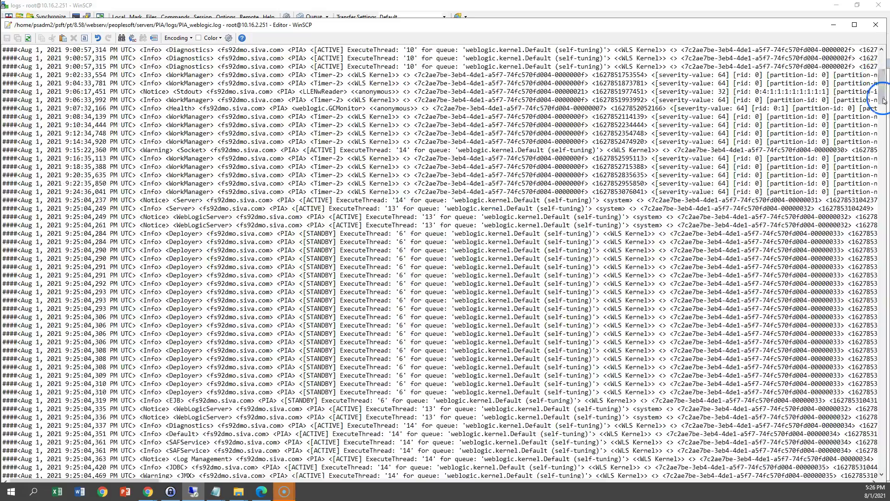
{"action": "left_click_drag", "start_coordinate": [884, 88], "coordinate": [884, 392]}
{"action": "key", "text": "Escape"}
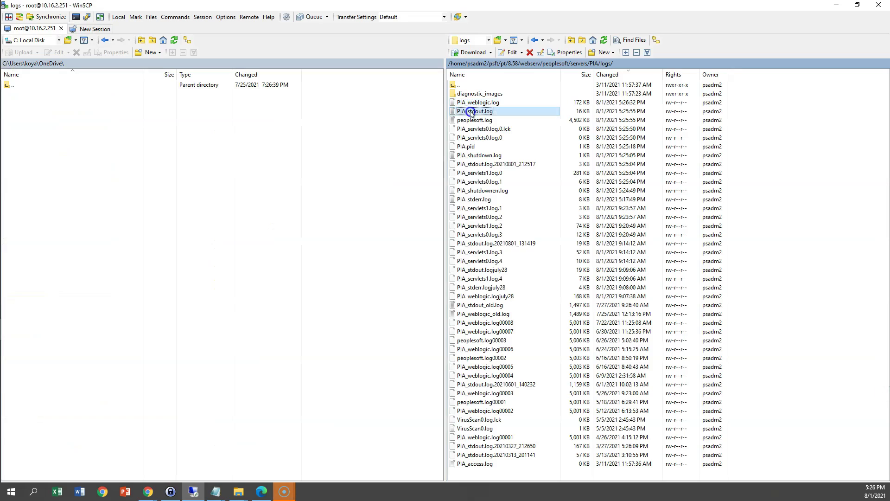
Review the 16 KB PIA_stdout.log with its demo trusted CA alert, then close it.
{"action": "right_click", "coordinate": [470, 111]}
{"action": "left_click", "coordinate": [503, 131]}
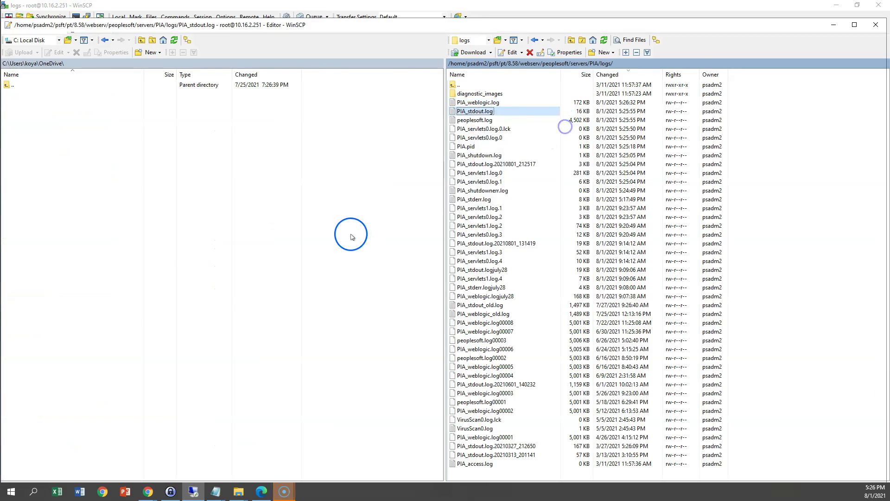
{"action": "scroll", "coordinate": [349, 237], "scroll_direction": "down", "scroll_amount": 15}
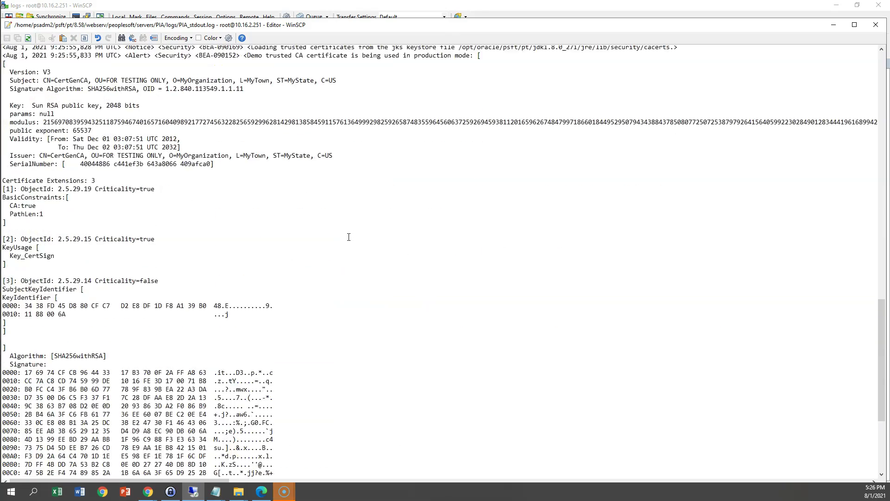
{"action": "left_click", "coordinate": [876, 24]}
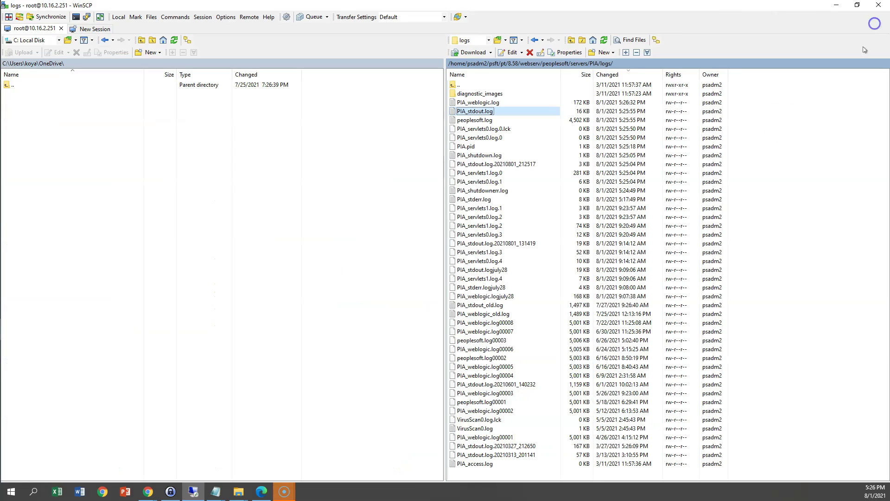